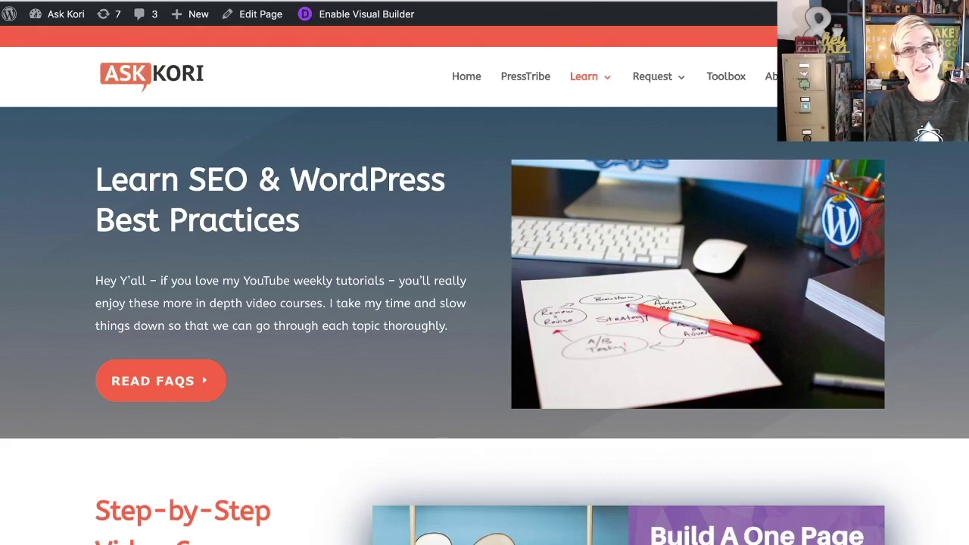
Enable the Visual Builder on the Learn SEO & WordPress Best Practices page.
scroll(484, 284, down, 5)
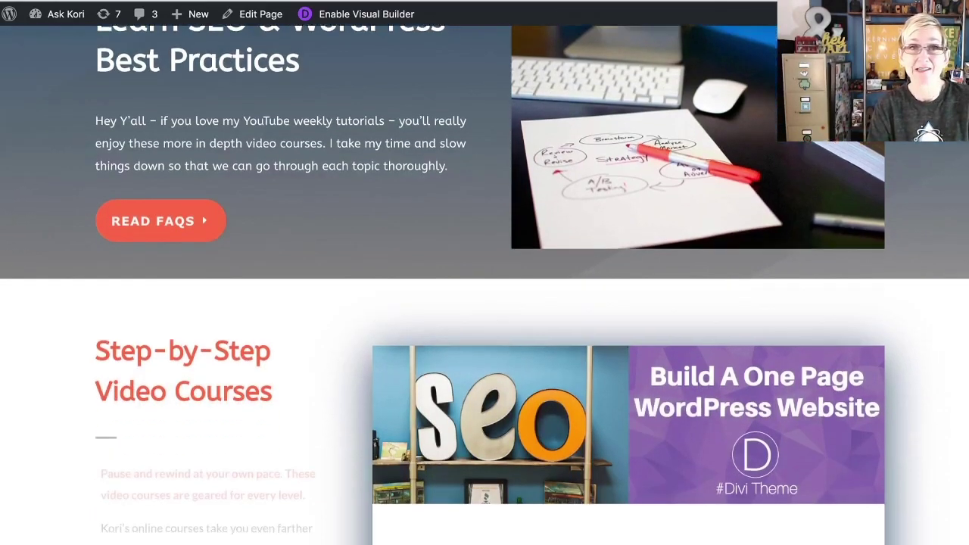
scroll(484, 285, down, 7)
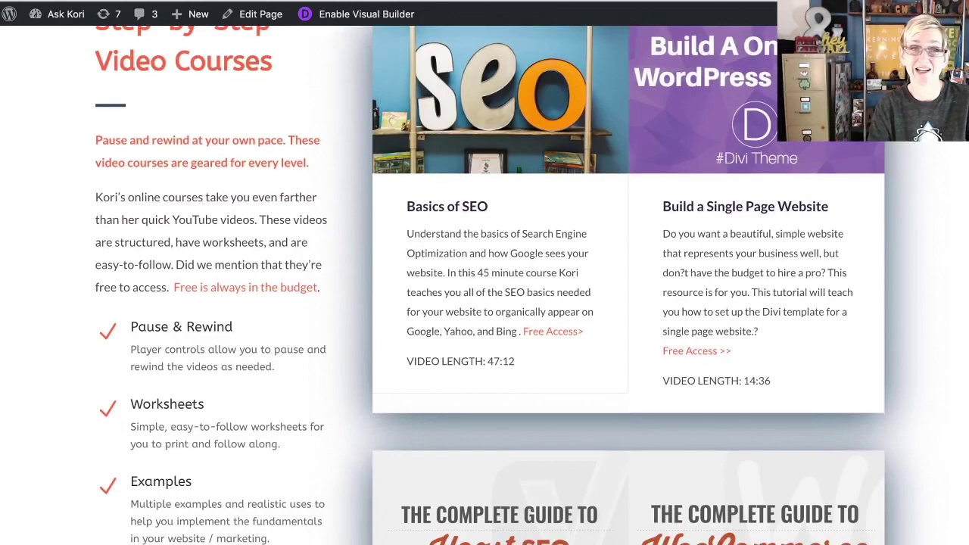
scroll(484, 284, down, 2)
scroll(484, 284, up, 4)
scroll(485, 285, up, 10)
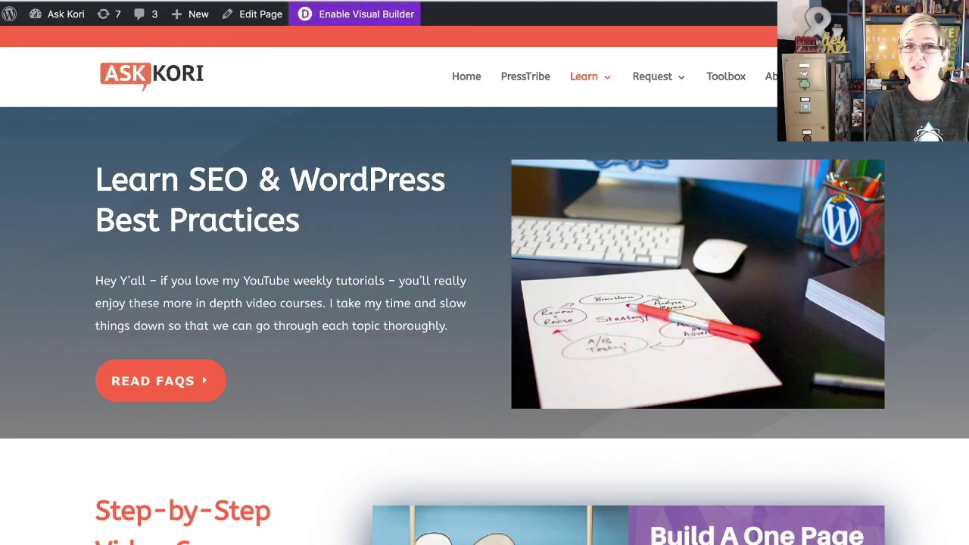
click(355, 14)
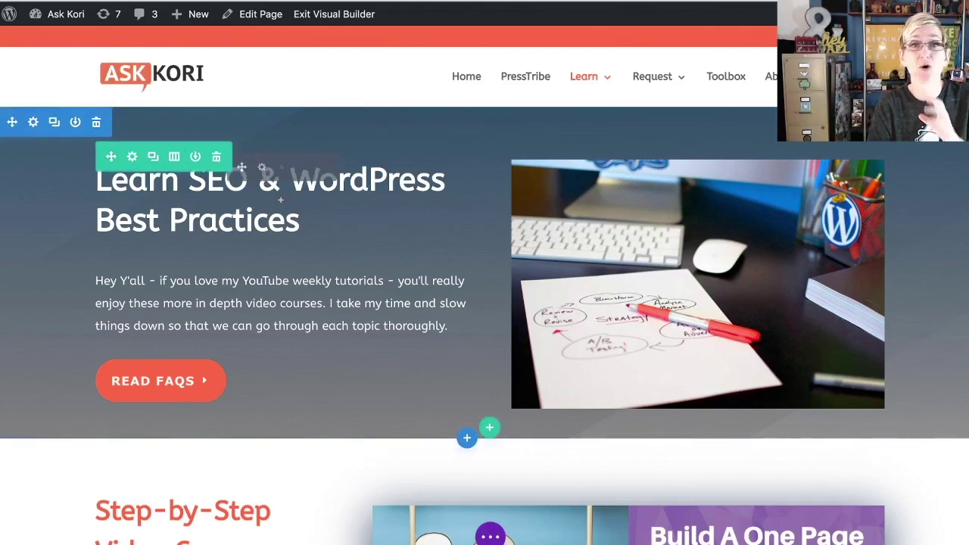
Look through the video course rows in the builder, from Basics of SEO down to the hashtag and Google Analytics row.
scroll(280, 199, down, 5)
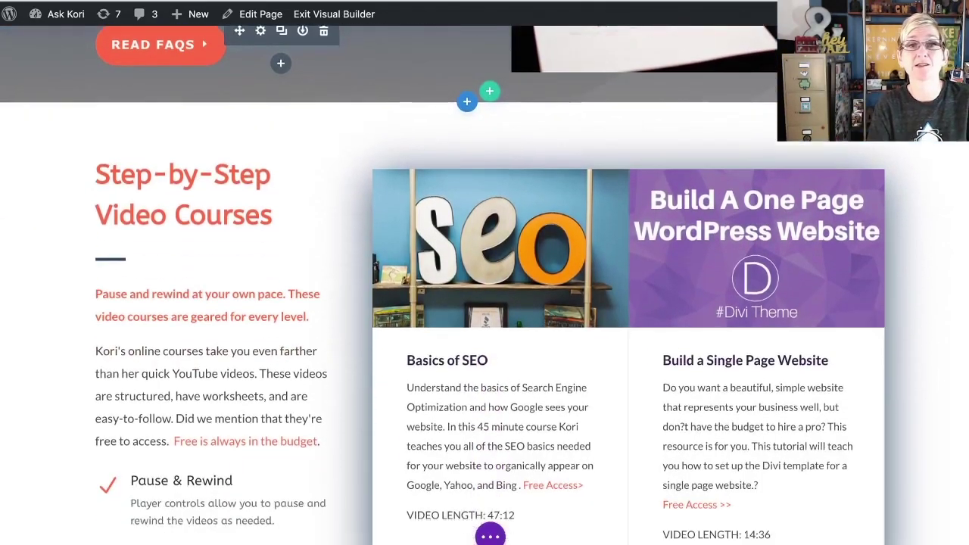
scroll(484, 285, down, 3)
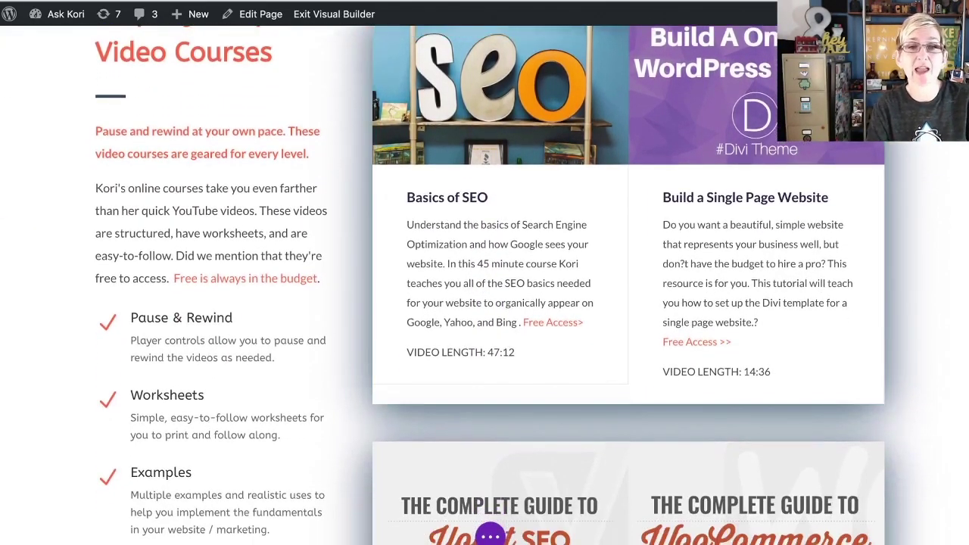
scroll(484, 285, down, 2)
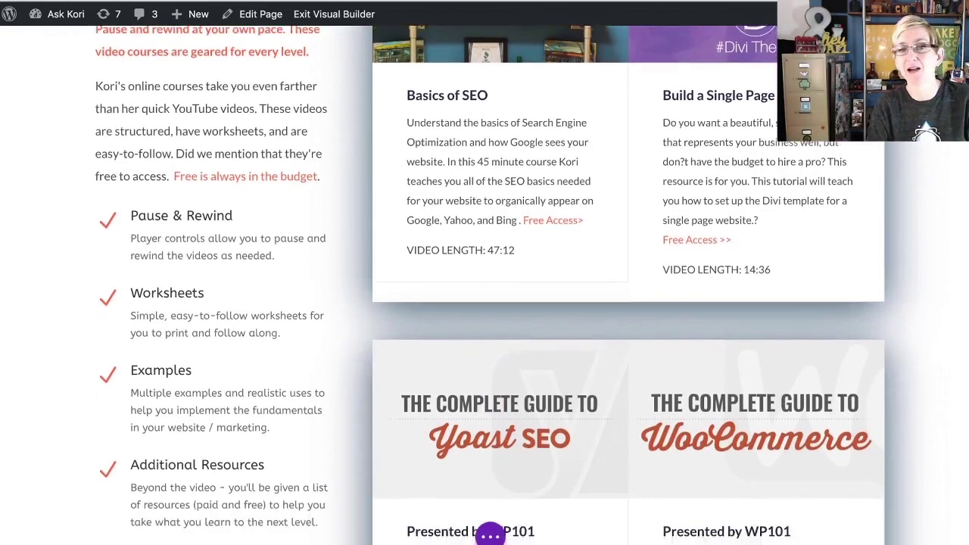
scroll(485, 285, down, 1)
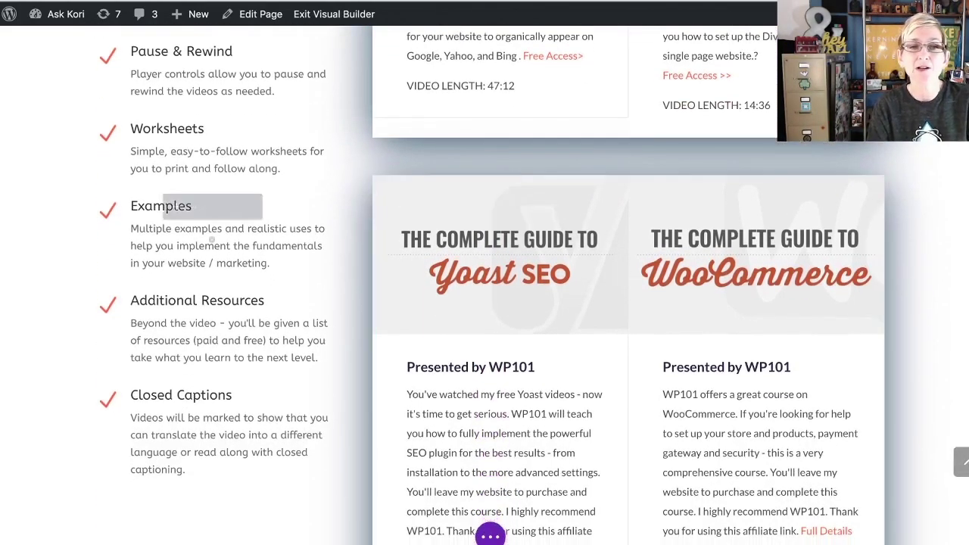
scroll(485, 285, down, 1)
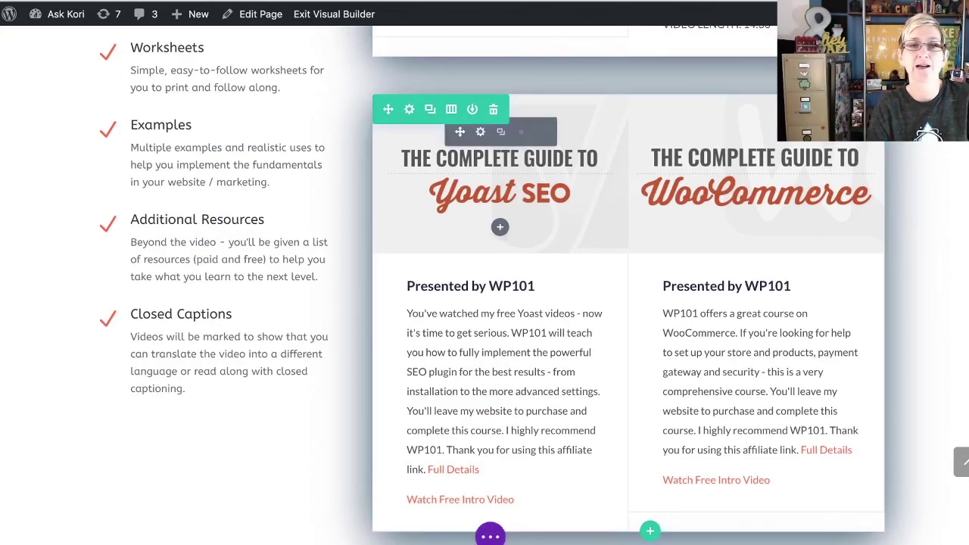
scroll(485, 284, down, 4)
scroll(500, 303, down, 1)
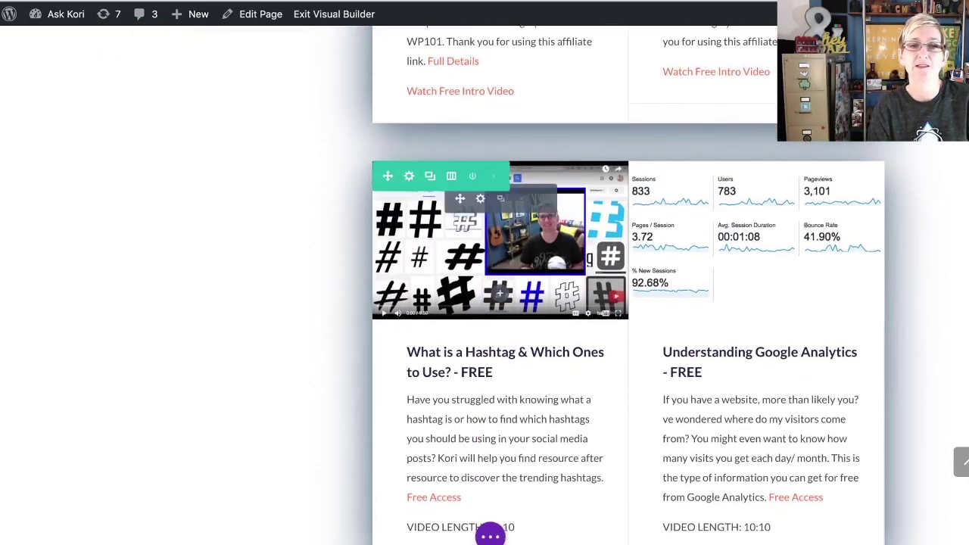
scroll(500, 303, down, 1)
scroll(500, 303, down, 1)
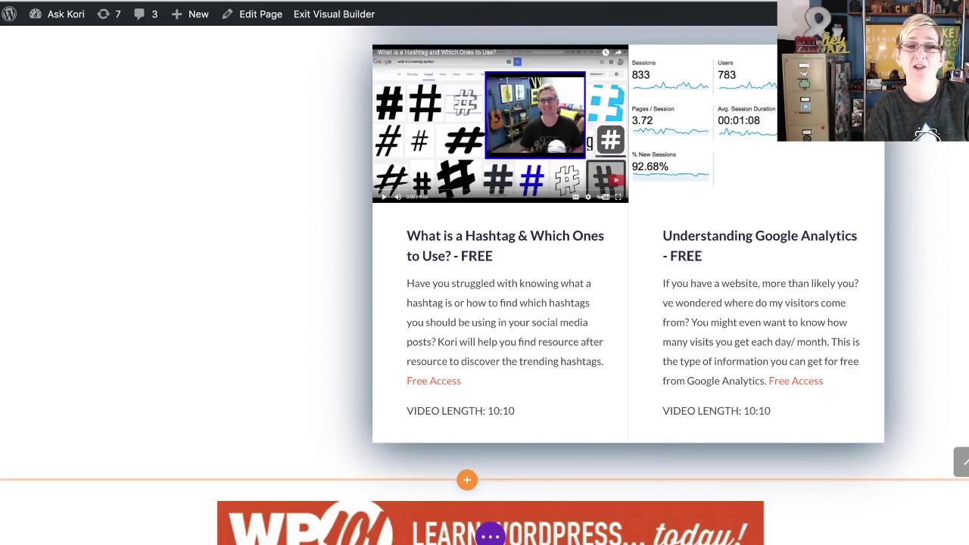
scroll(500, 303, up, 2)
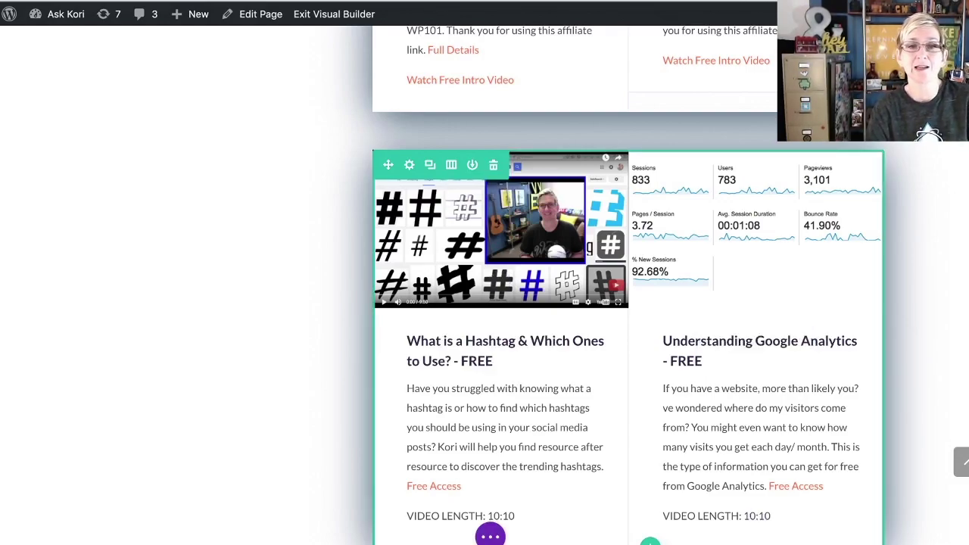
Disable the row with the hashtag and Google Analytics courses on phone, tablet and desktop, and save the row settings.
click(409, 165)
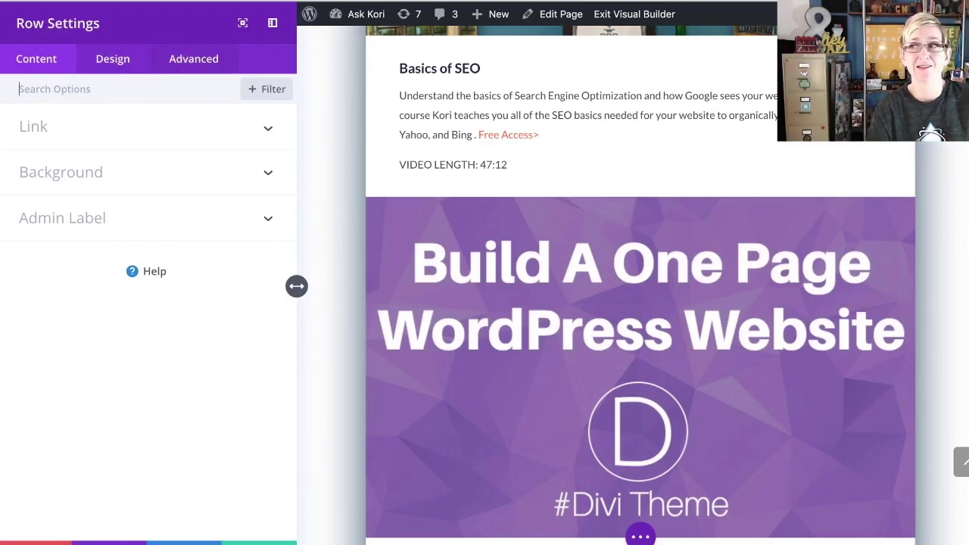
click(193, 59)
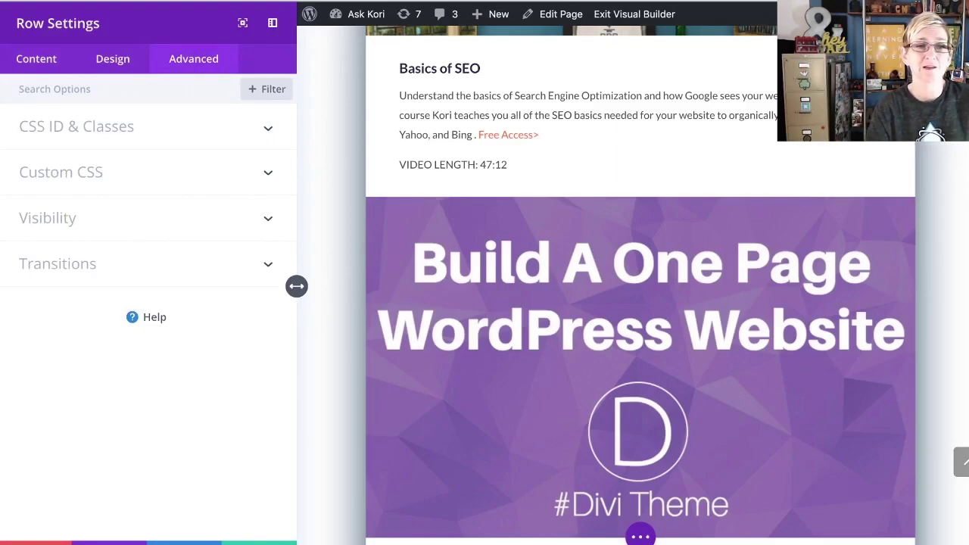
click(47, 218)
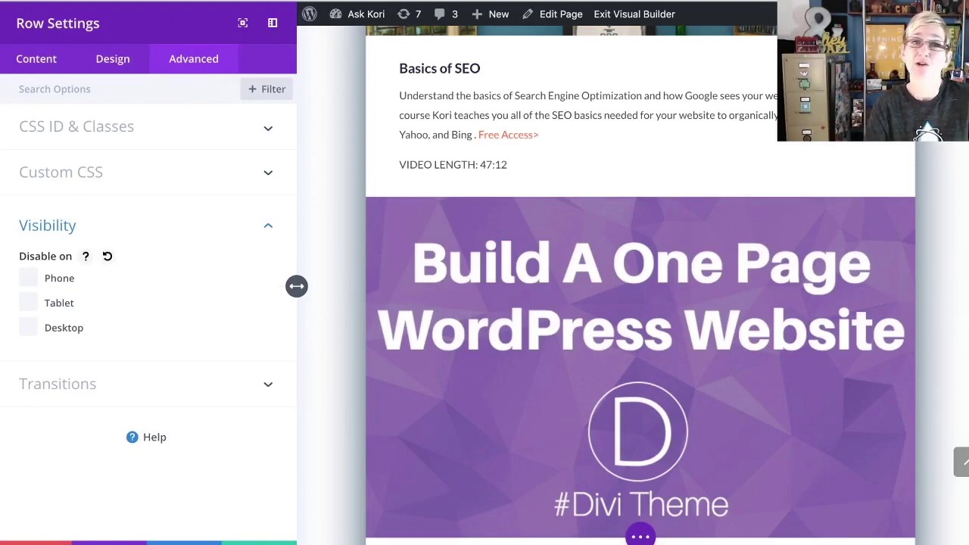
click(28, 278)
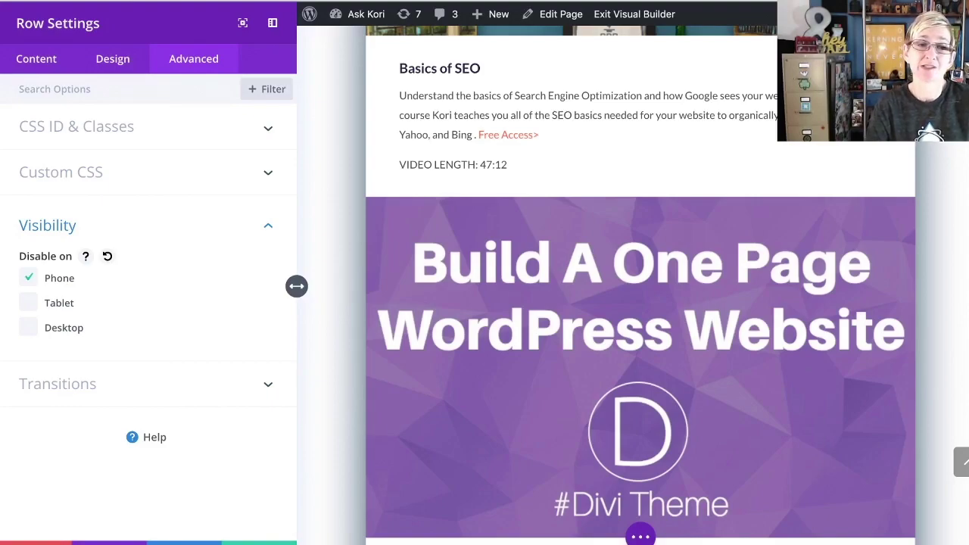
click(28, 303)
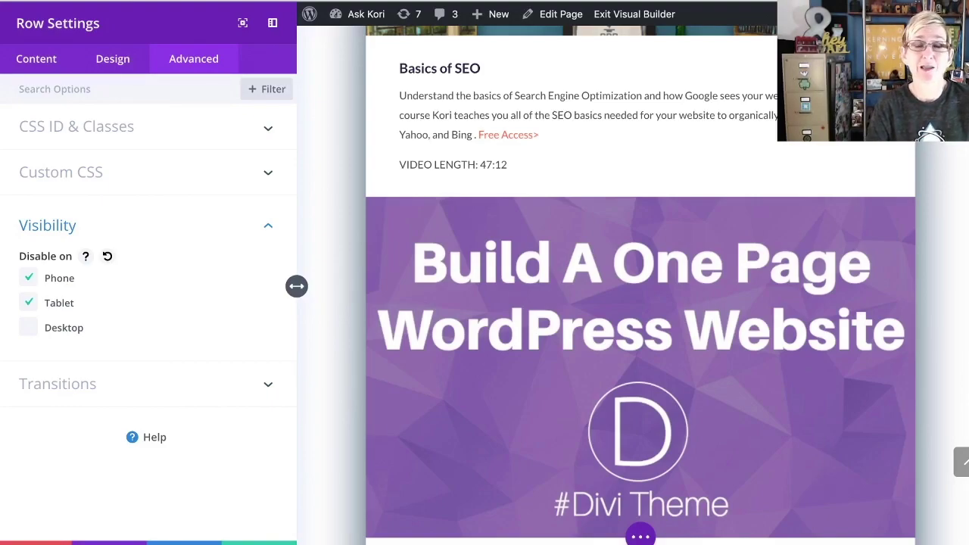
click(28, 327)
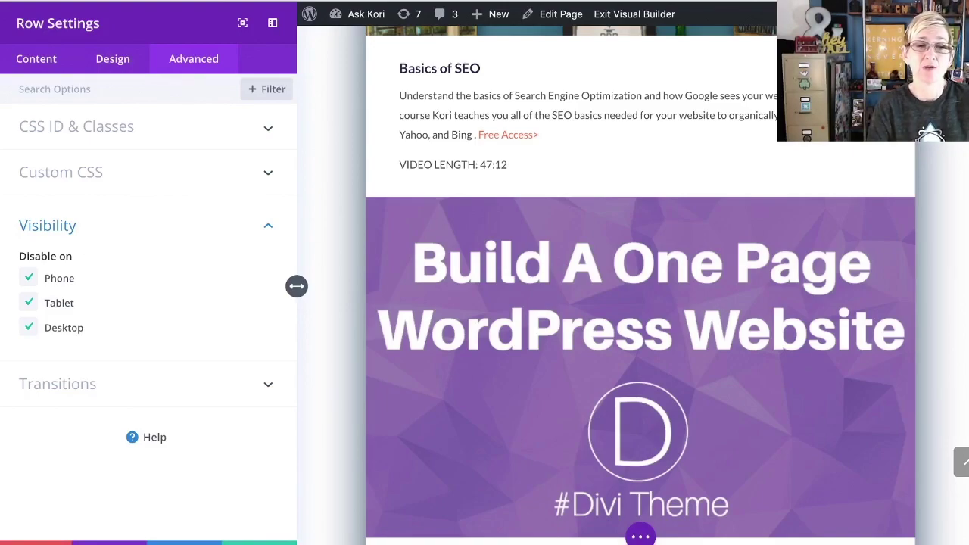
click(259, 543)
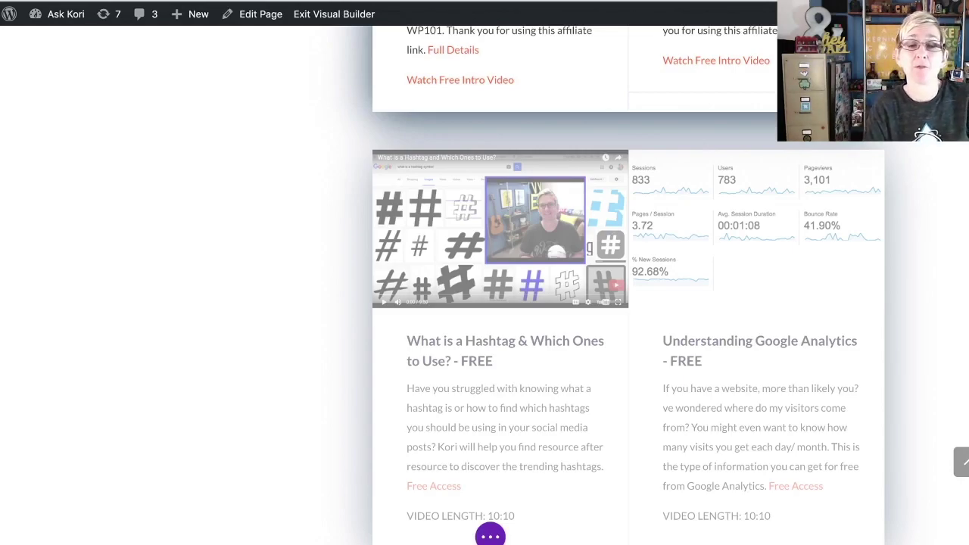
Save the page in the Visual Builder.
scroll(485, 303, down, 5)
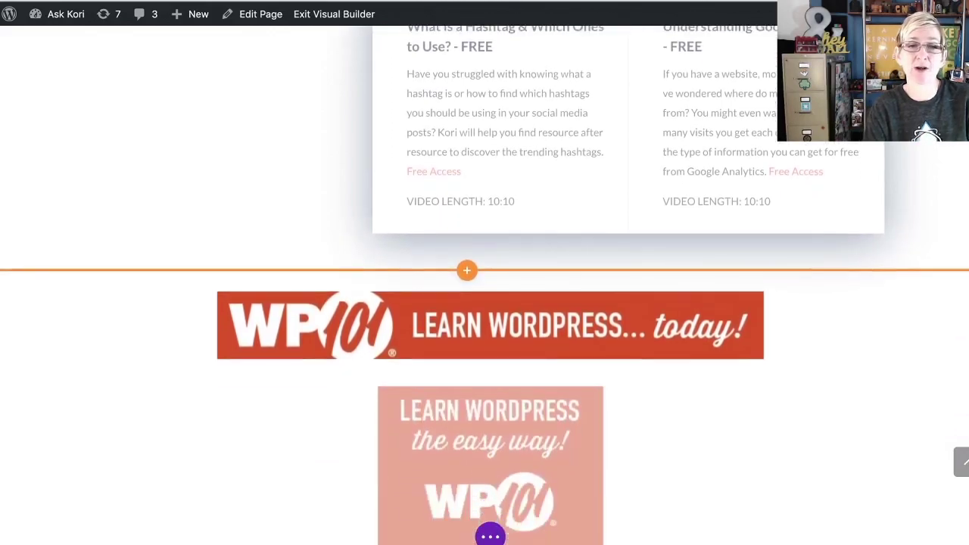
scroll(484, 303, up, 10)
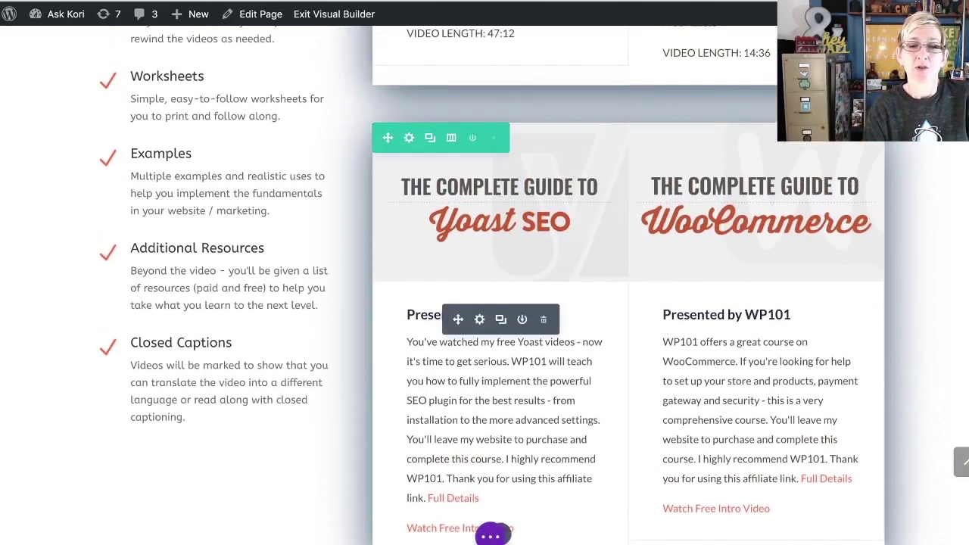
click(490, 535)
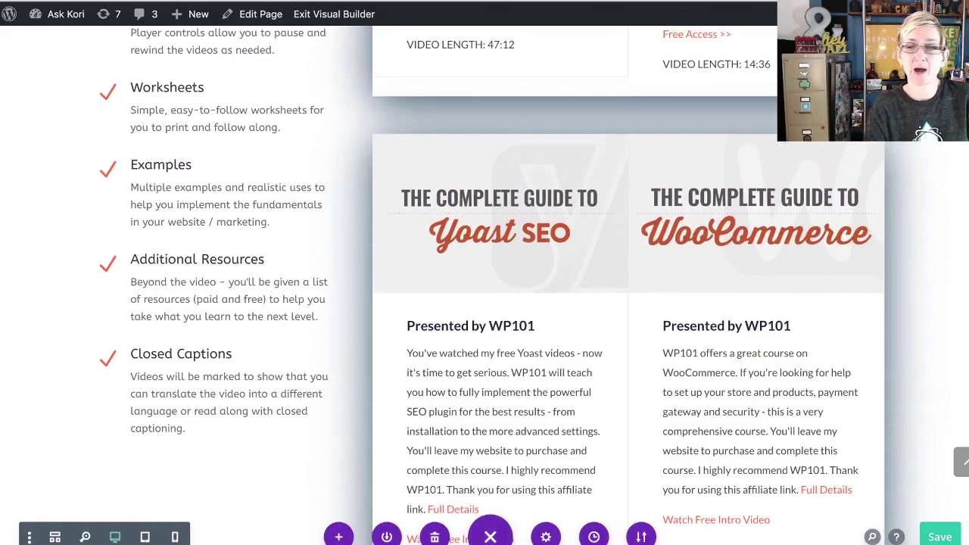
key(ctrl+s)
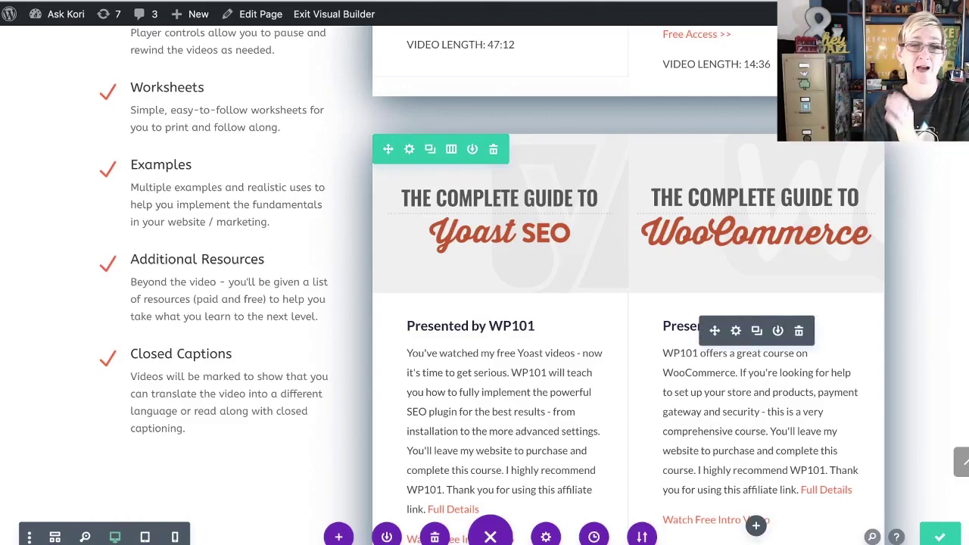
Exit the Visual Builder and check the course rows on the live page.
scroll(485, 303, down, 5)
scroll(485, 303, up, 20)
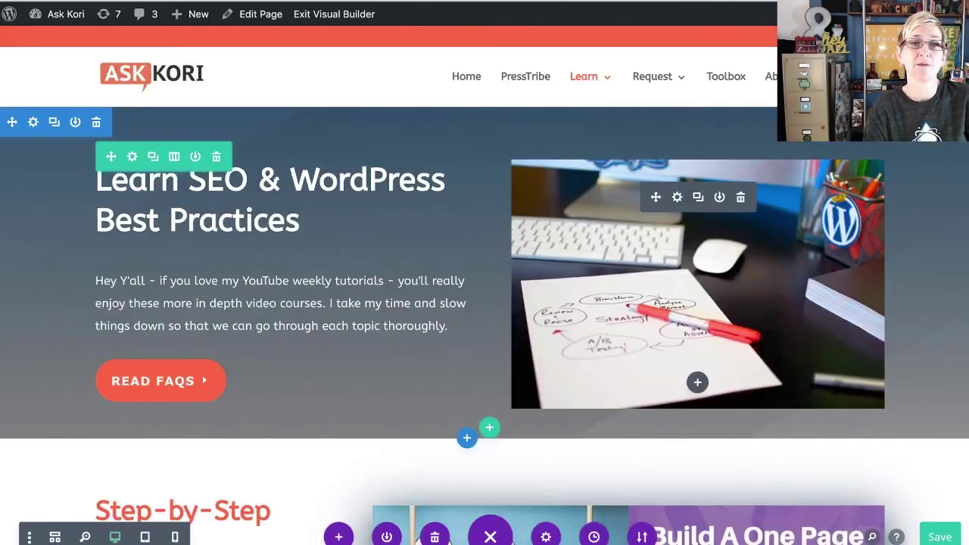
click(334, 14)
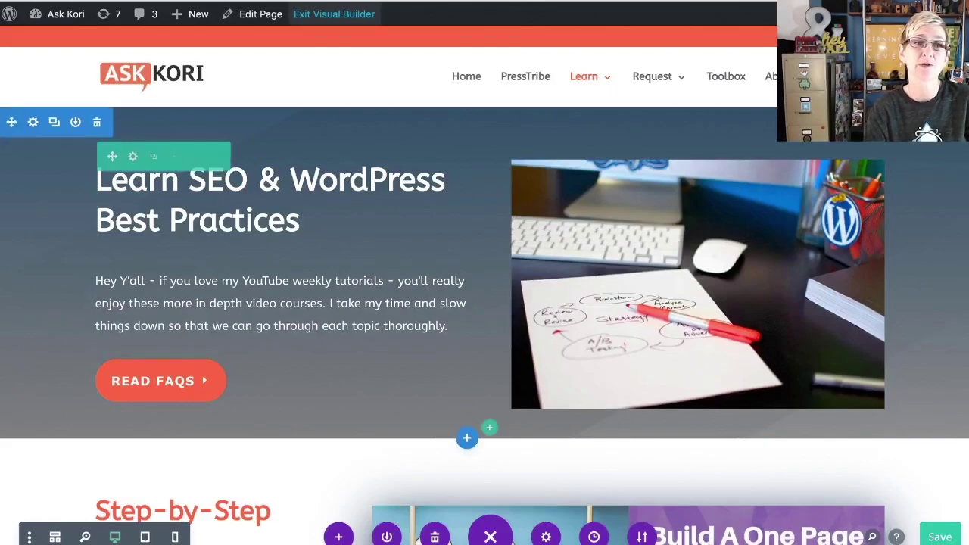
scroll(485, 303, down, 12)
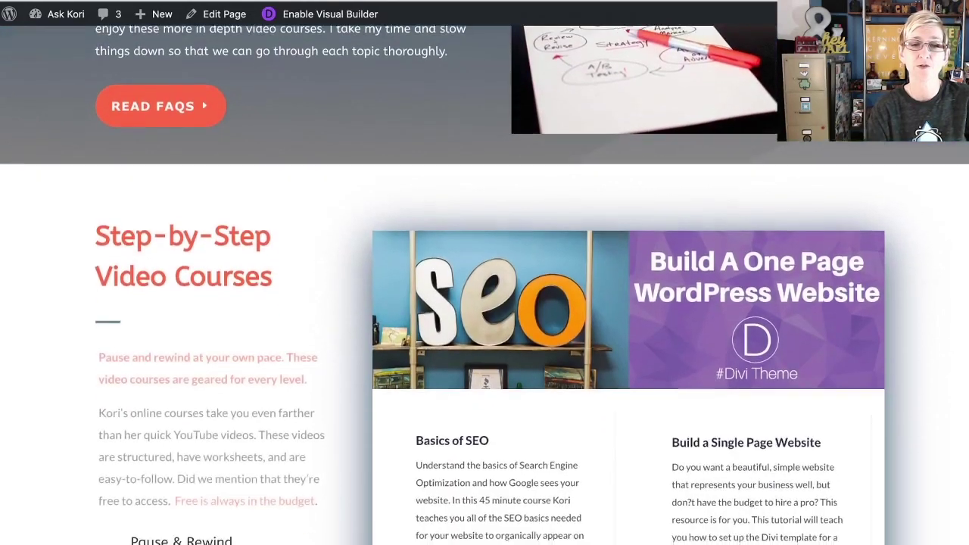
scroll(484, 303, down, 4)
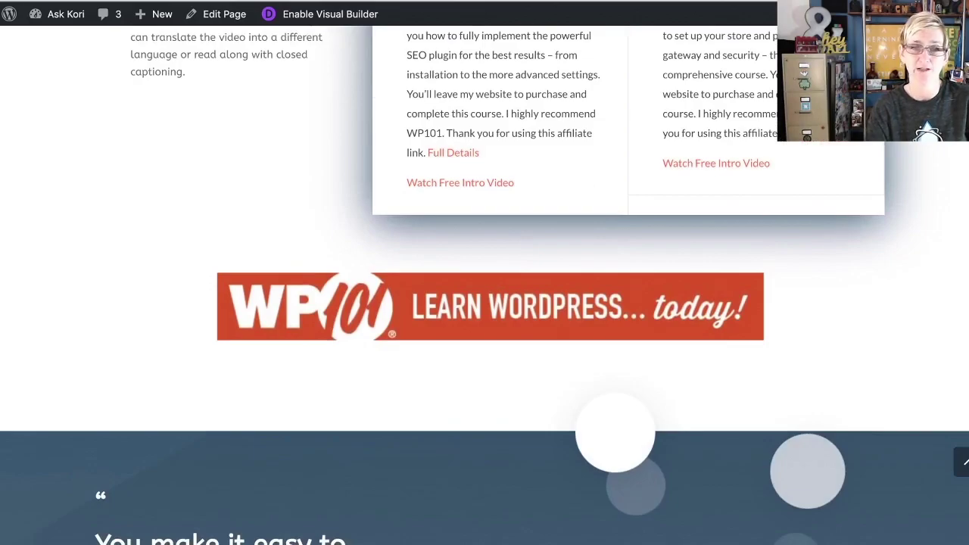
scroll(484, 303, down, 3)
scroll(484, 303, up, 20)
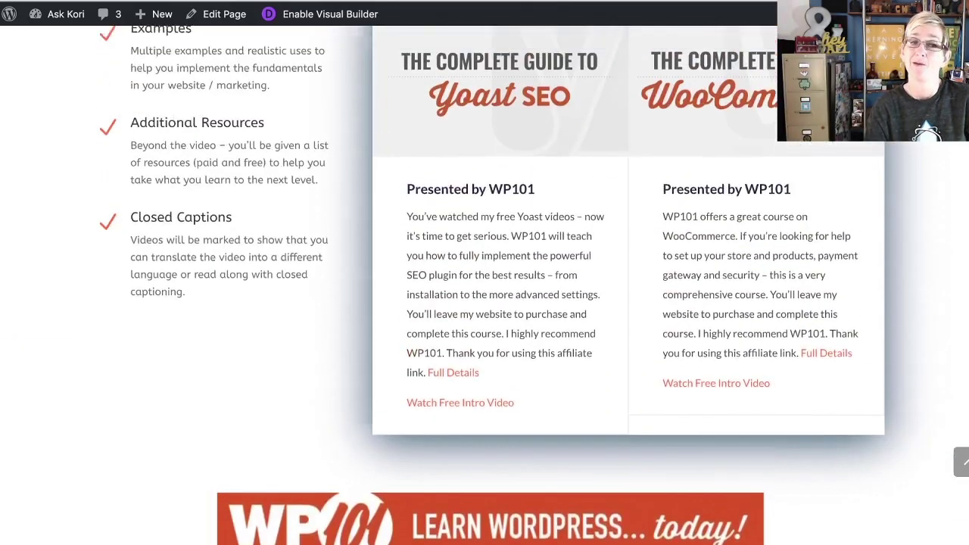
scroll(484, 303, up, 3)
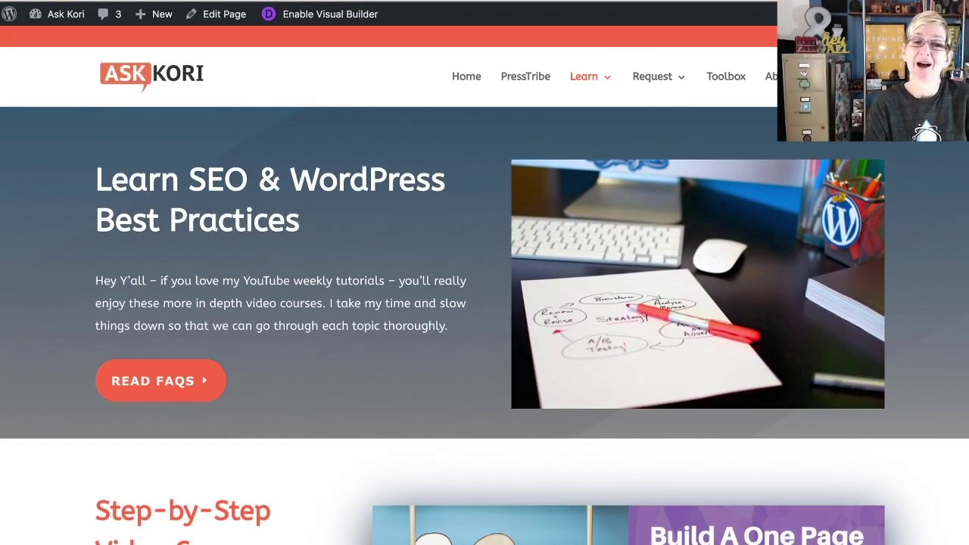
Reopen the Visual Builder and make the hashtag and Google Analytics course row visible again on tablet and desktop.
click(330, 13)
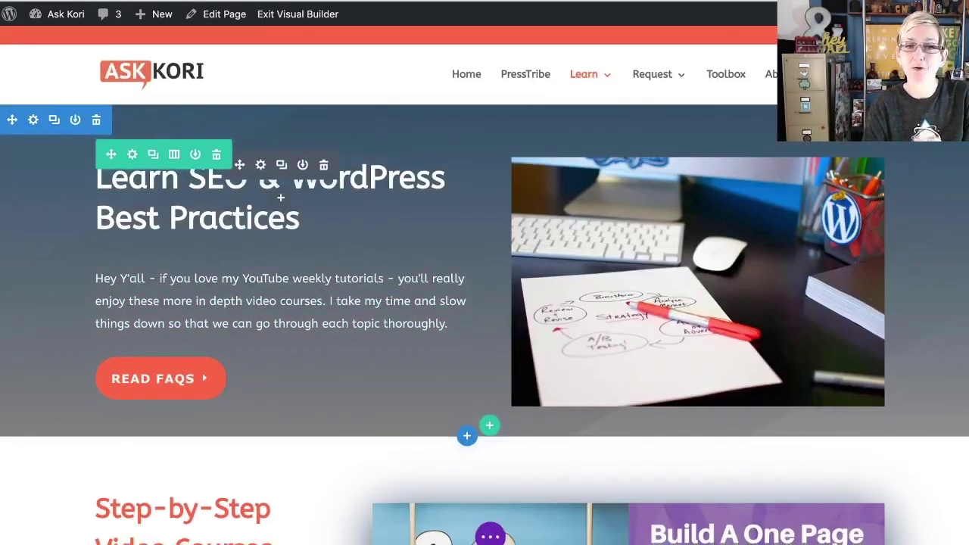
scroll(281, 200, down, 15)
scroll(629, 303, down, 3)
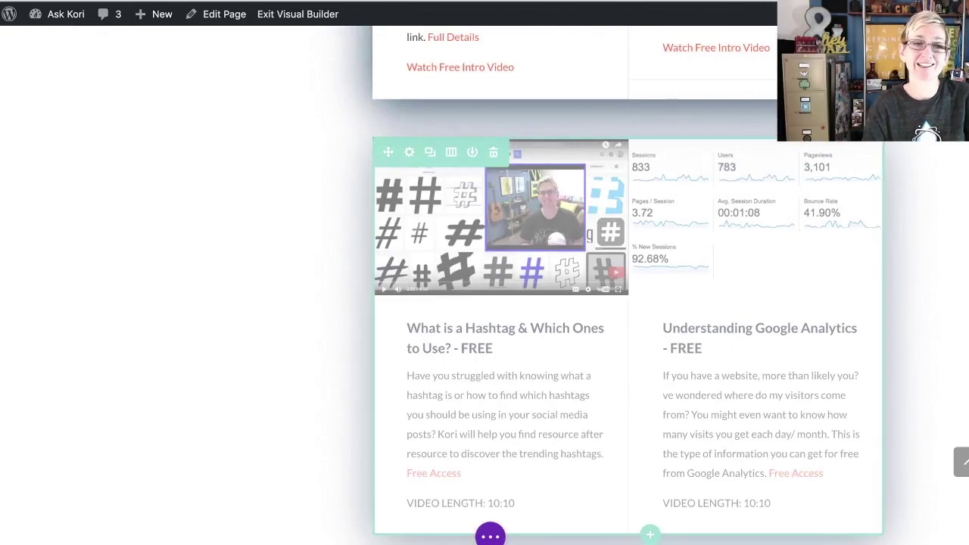
click(409, 151)
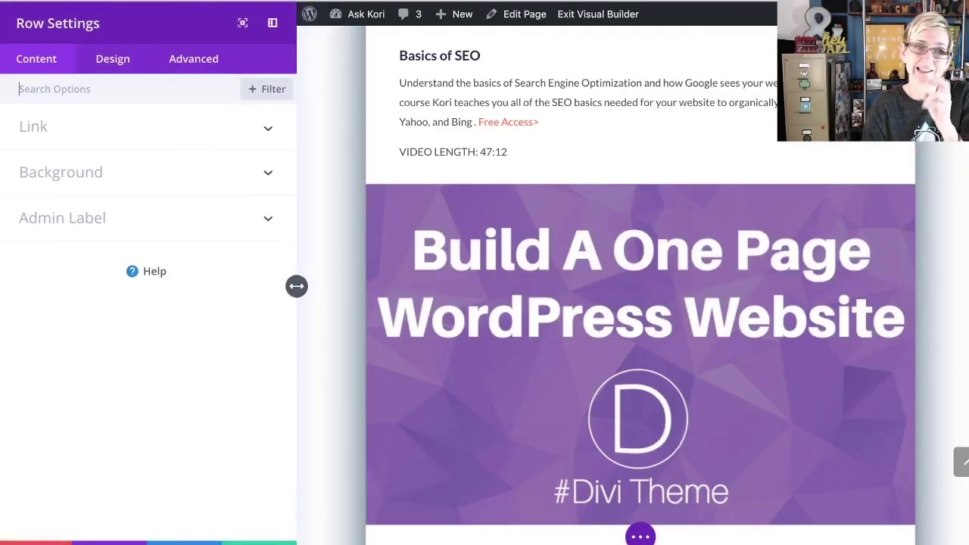
click(193, 58)
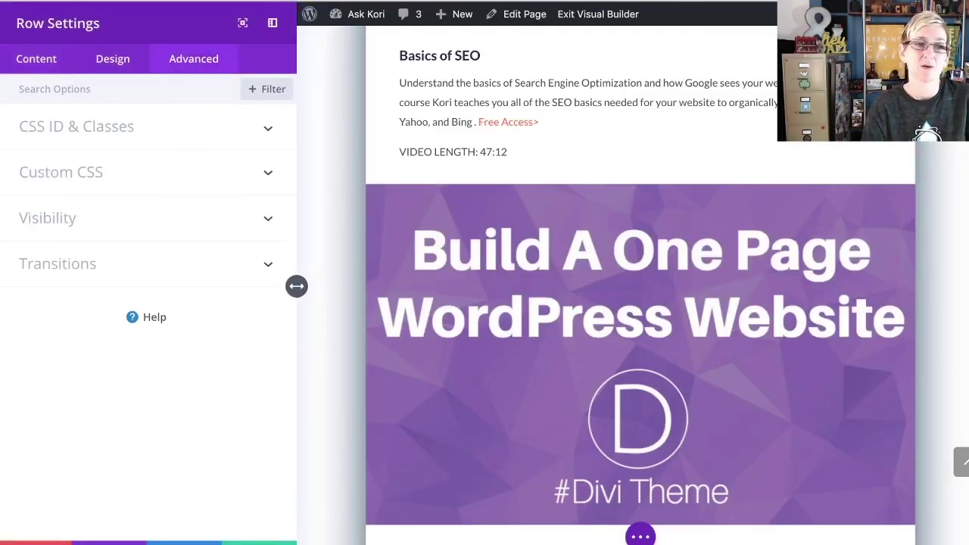
click(47, 217)
click(29, 302)
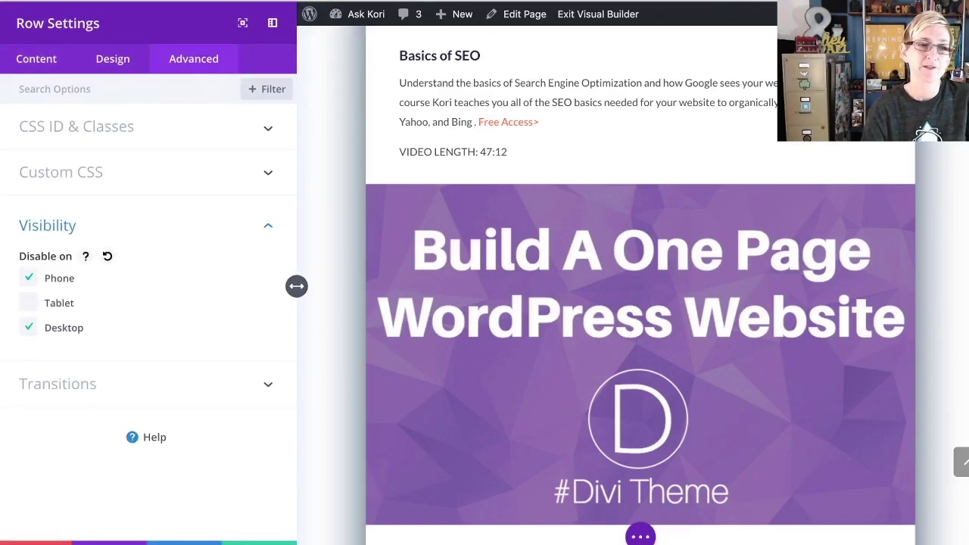
click(29, 327)
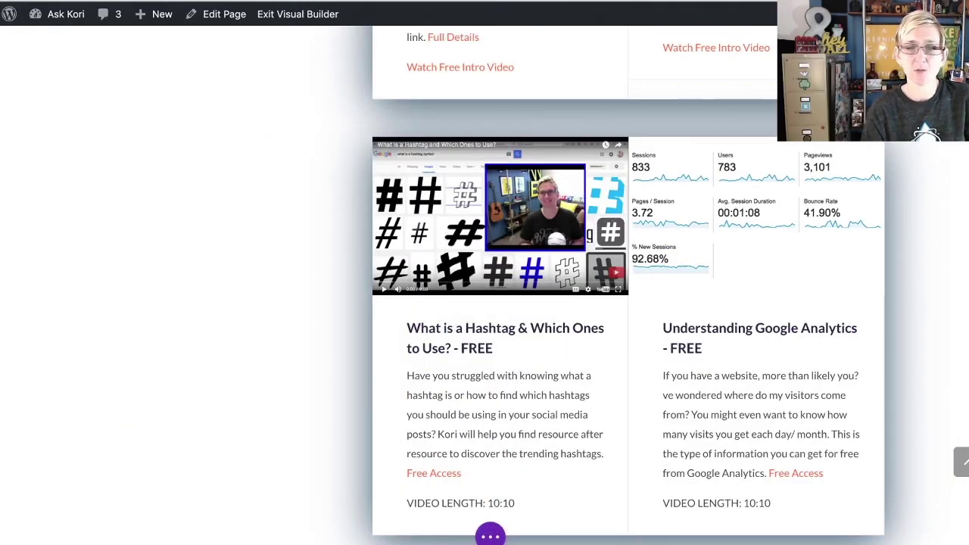
Preview the page in the builder's phone view and examine how the hashtag and Google Analytics course row appears.
click(490, 536)
scroll(500, 379, down, 4)
scroll(500, 379, up, 3)
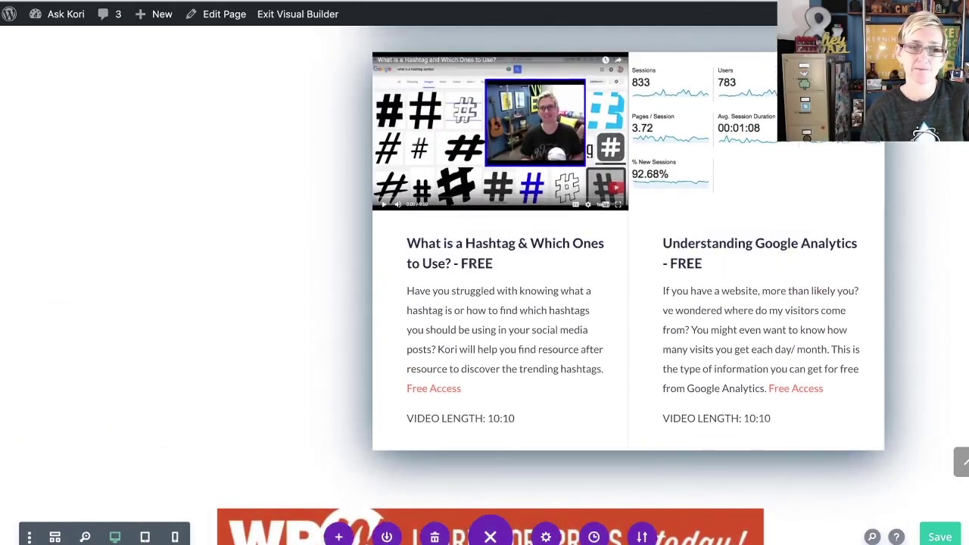
click(175, 536)
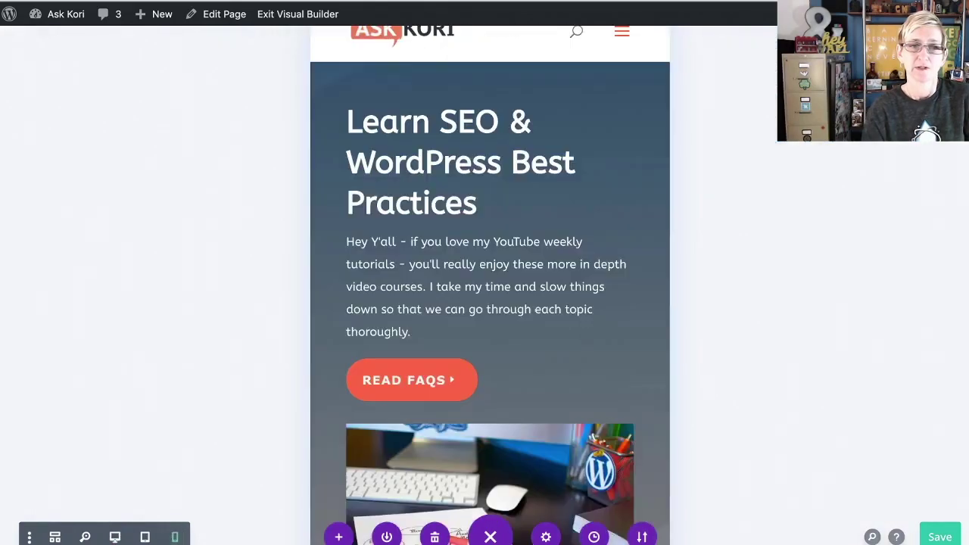
scroll(489, 316, down, 3)
scroll(490, 303, down, 15)
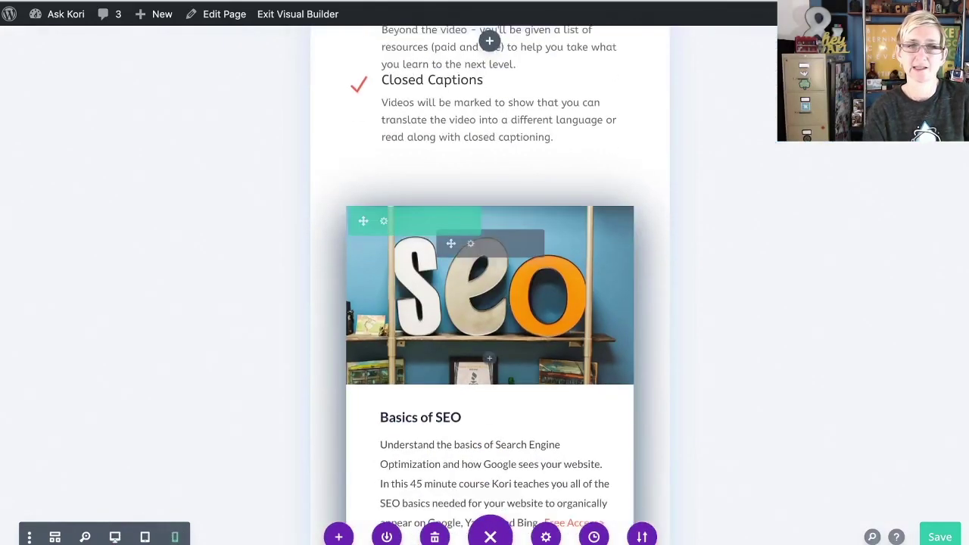
scroll(489, 303, down, 15)
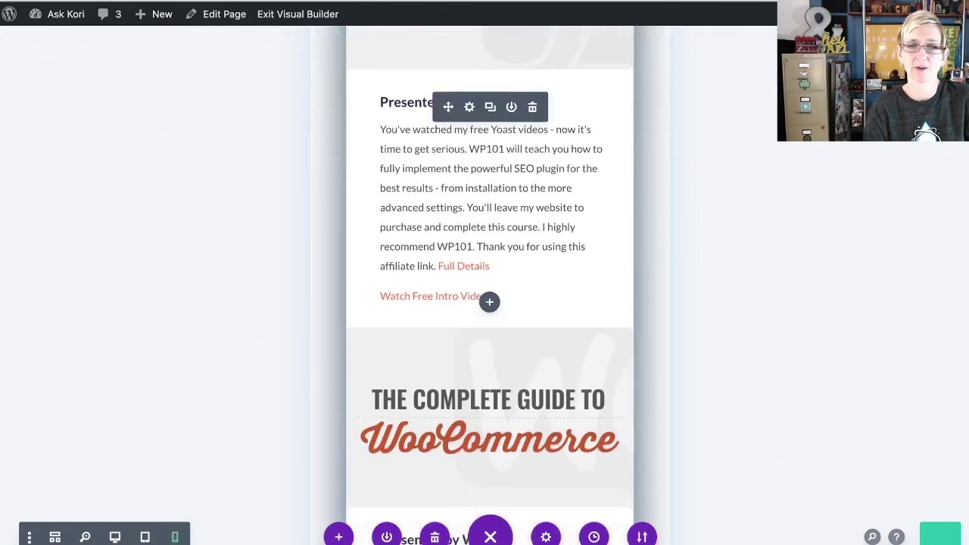
scroll(489, 303, down, 10)
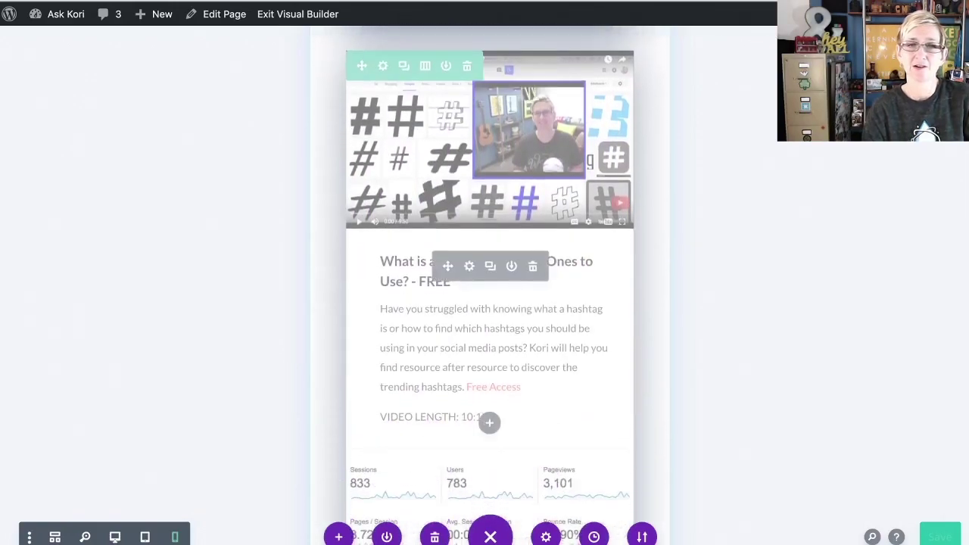
scroll(489, 303, down, 3)
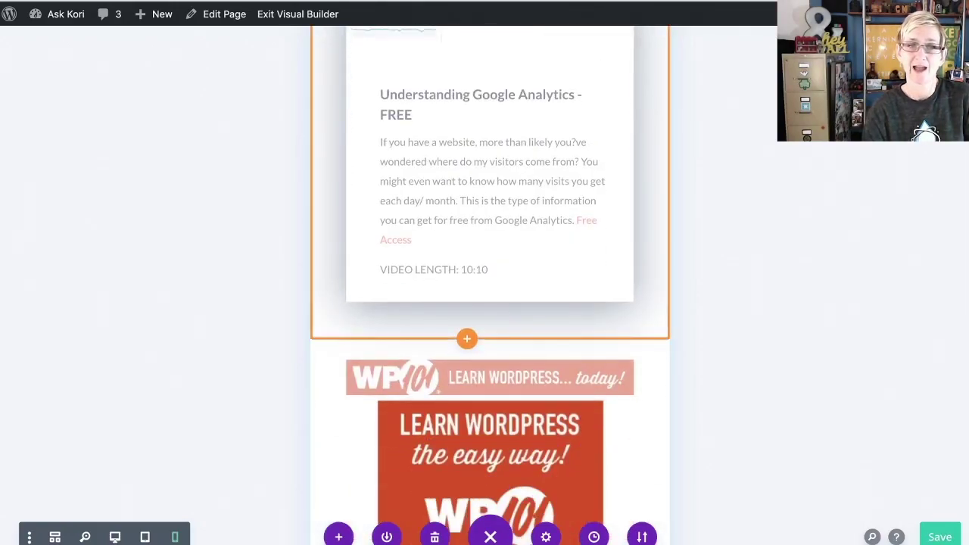
scroll(489, 303, up, 6)
scroll(489, 318, up, 10)
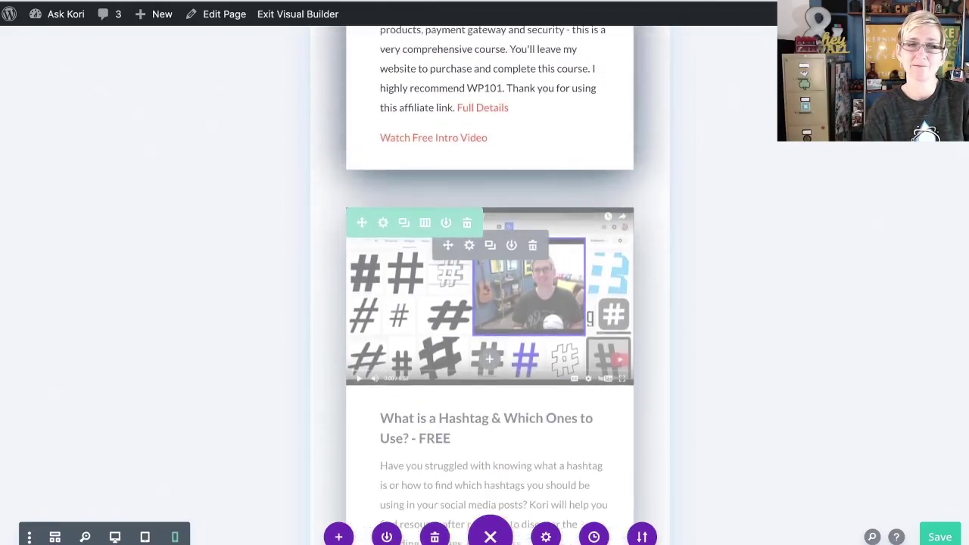
scroll(489, 318, down, 9)
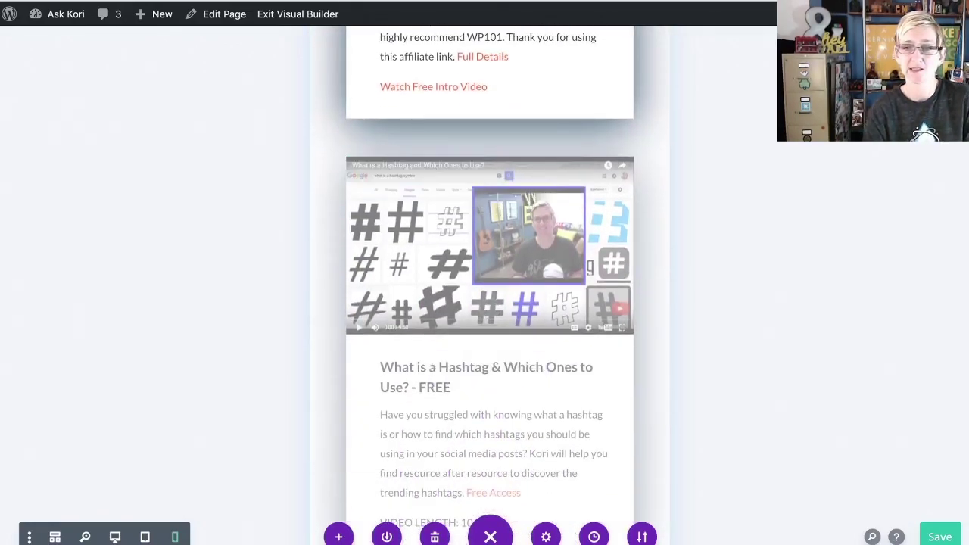
Save the page and exit the Visual Builder to check the course rows on the live desktop page.
key(ctrl+s)
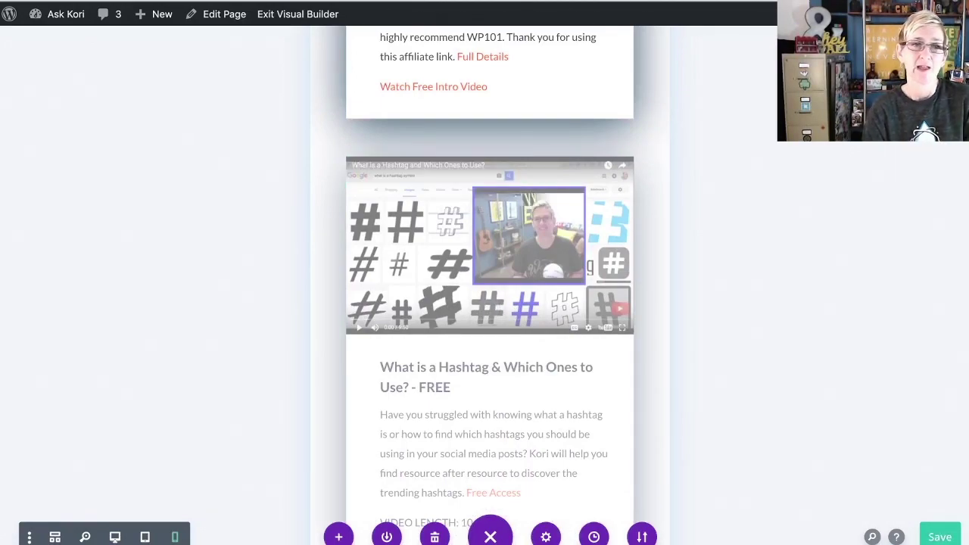
click(297, 14)
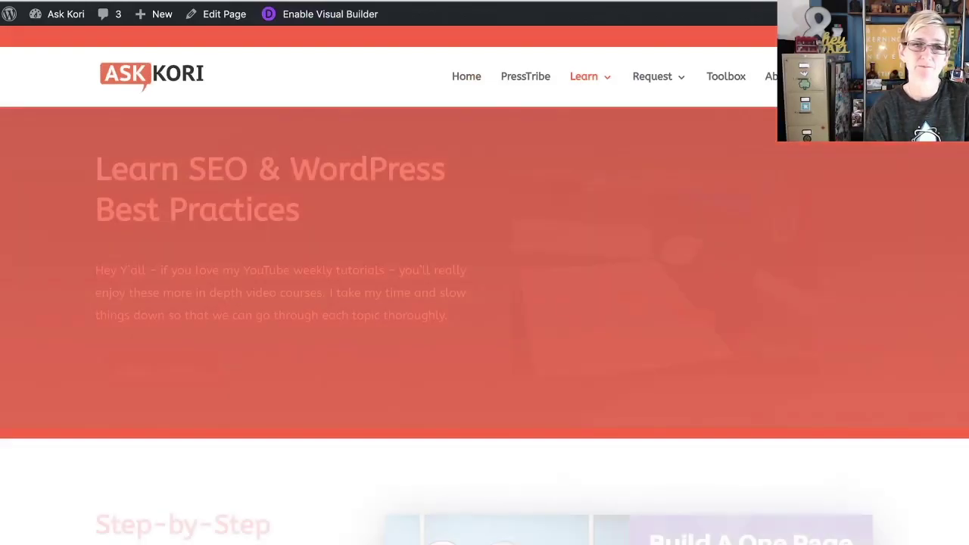
scroll(485, 303, down, 10)
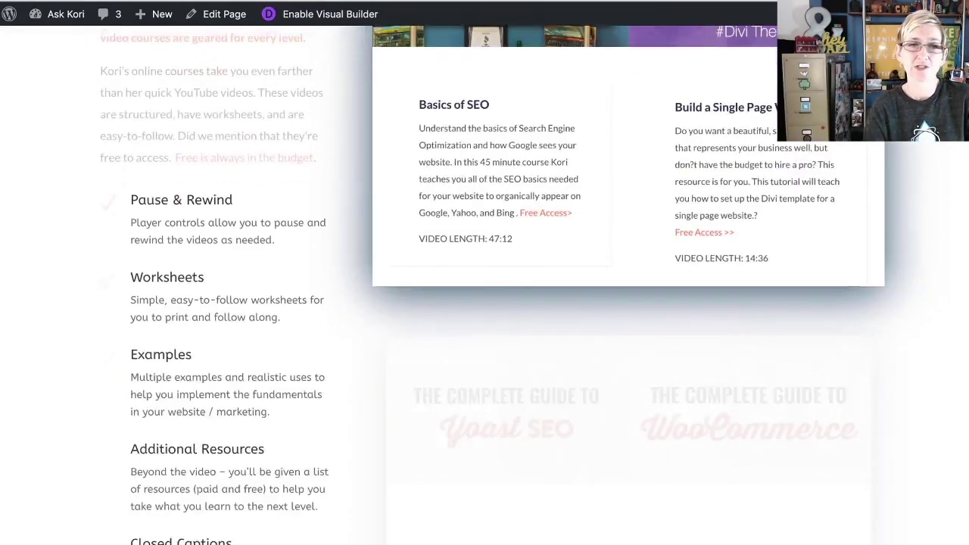
scroll(485, 303, down, 5)
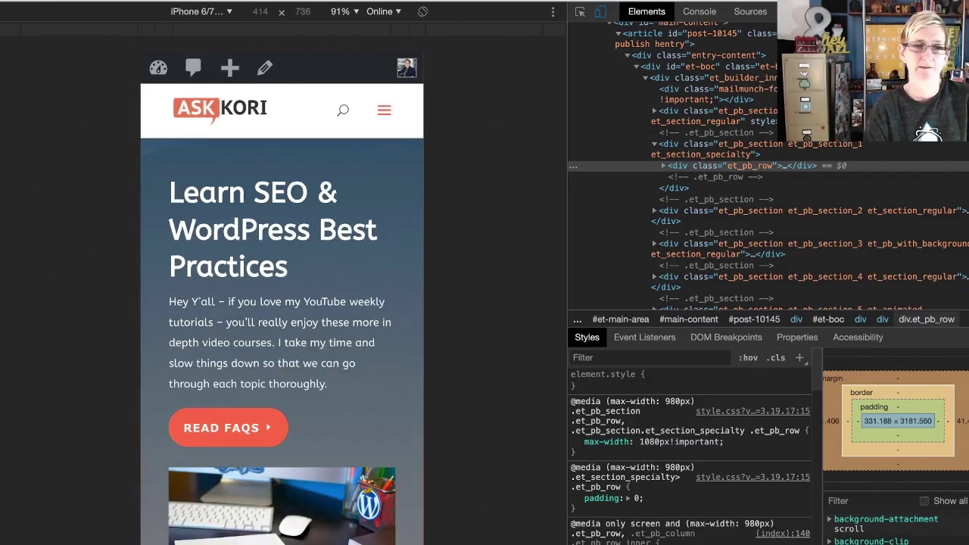
Examine the course rows of the live page in the browser's iPhone device emulation.
scroll(281, 303, down, 15)
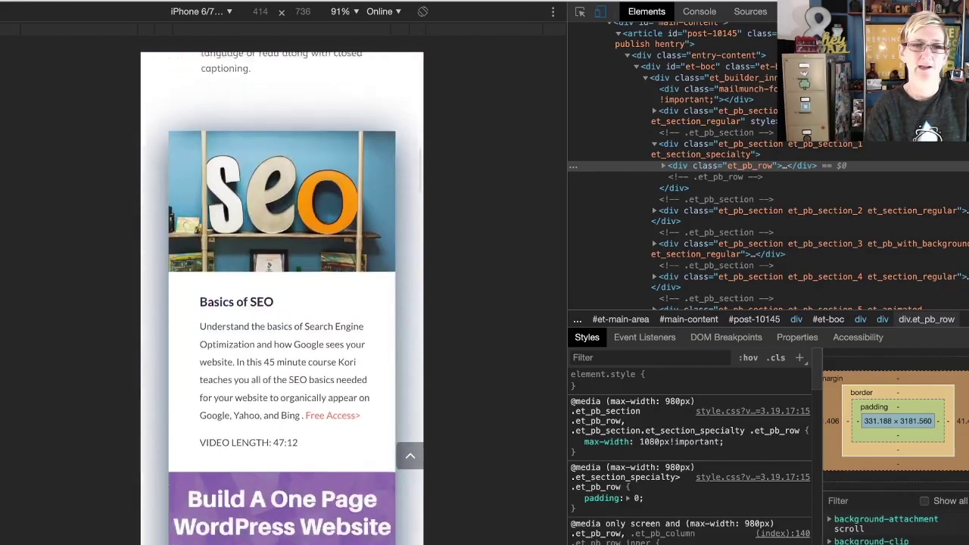
scroll(282, 303, down, 15)
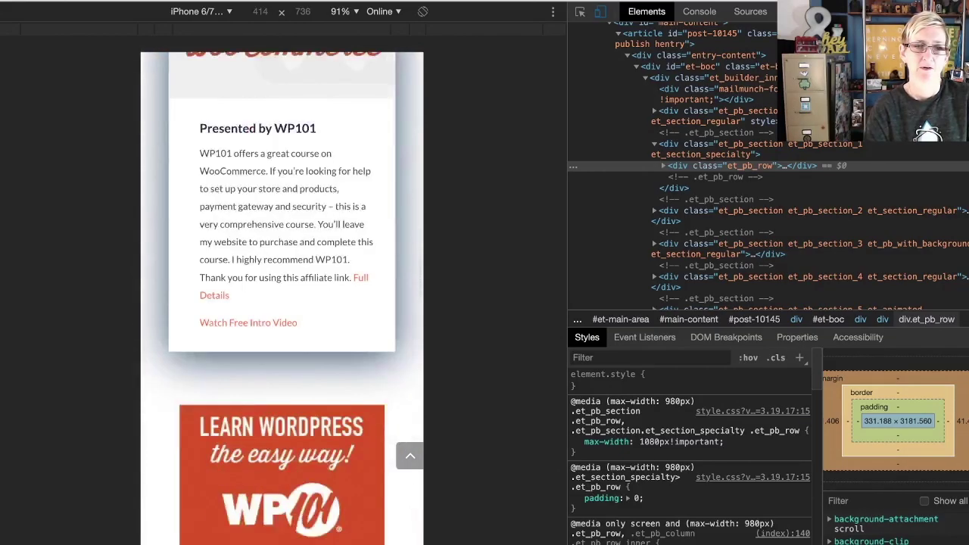
scroll(282, 303, down, 10)
scroll(281, 302, down, 3)
scroll(282, 303, up, 10)
scroll(282, 303, up, 15)
scroll(282, 303, up, 20)
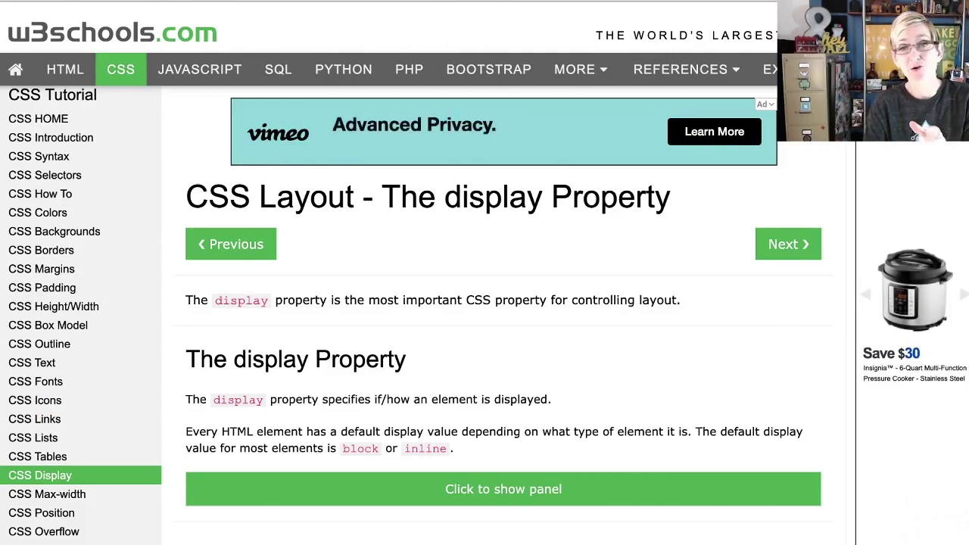
Read the W3Schools page on the CSS display property, covering block, inline, display: none and overriding the default value.
scroll(496, 288, down, 3)
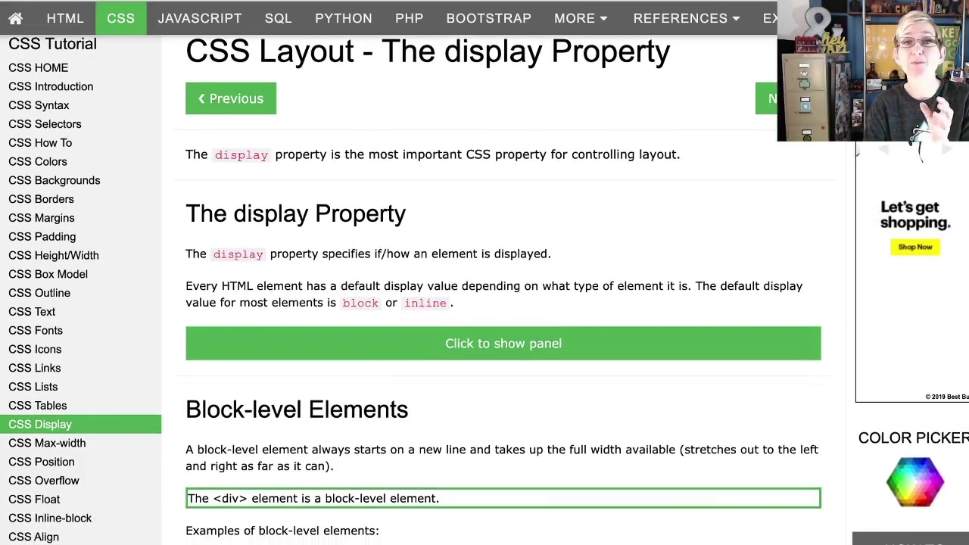
scroll(495, 287, down, 1)
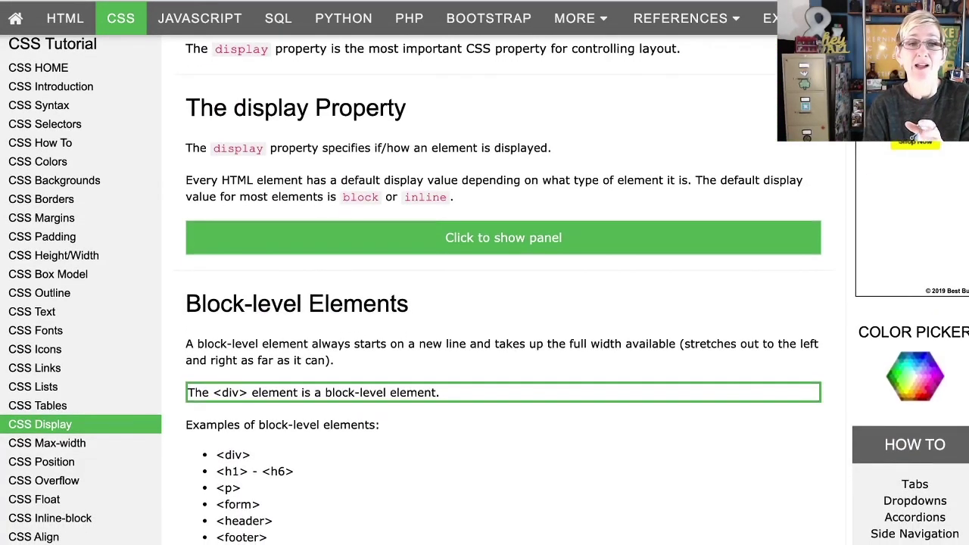
scroll(496, 288, down, 2)
scroll(496, 288, down, 6)
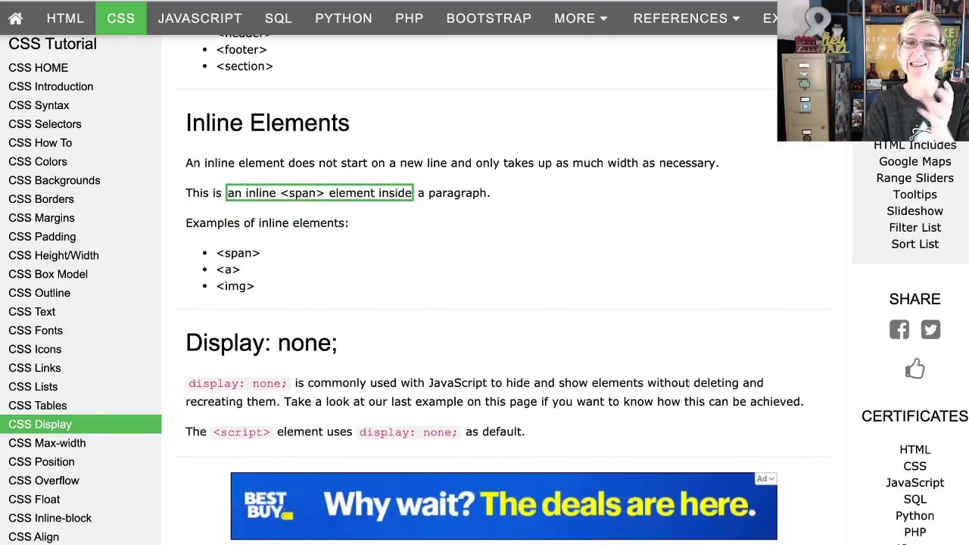
scroll(471, 348, down, 1)
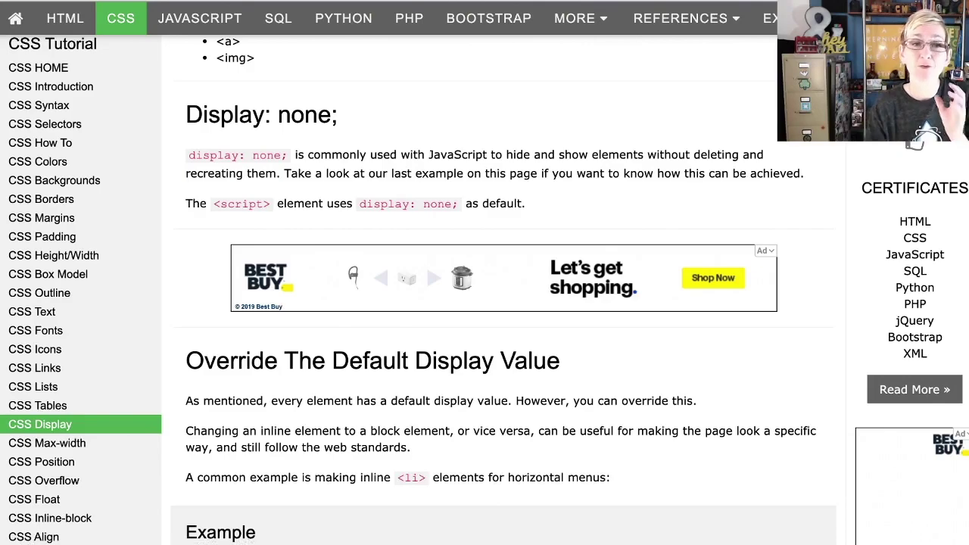
scroll(504, 290, down, 2)
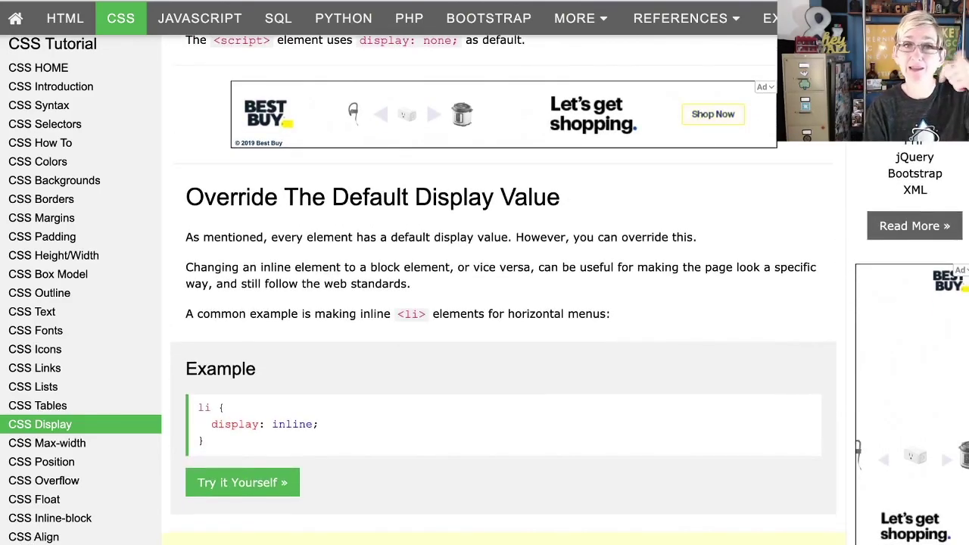
scroll(504, 298, down, 3)
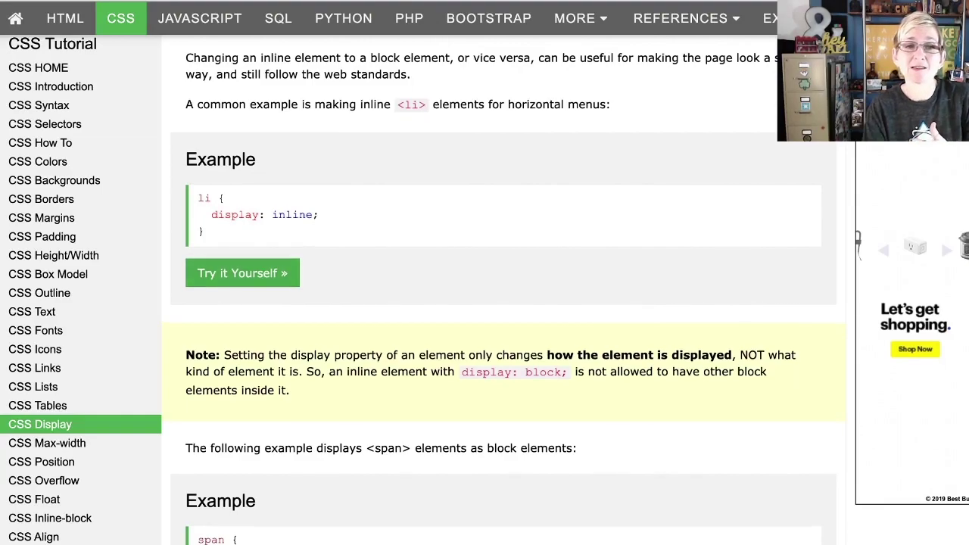
scroll(503, 290, down, 3)
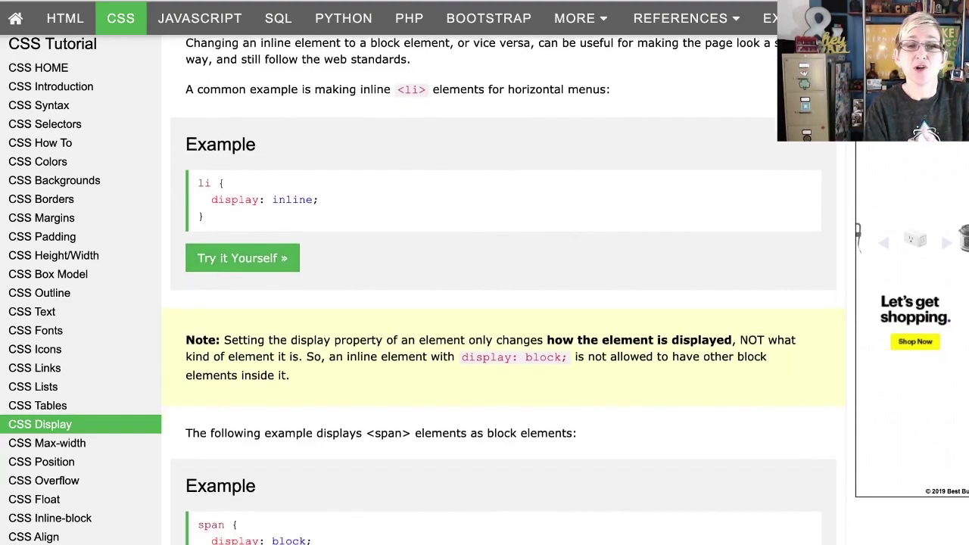
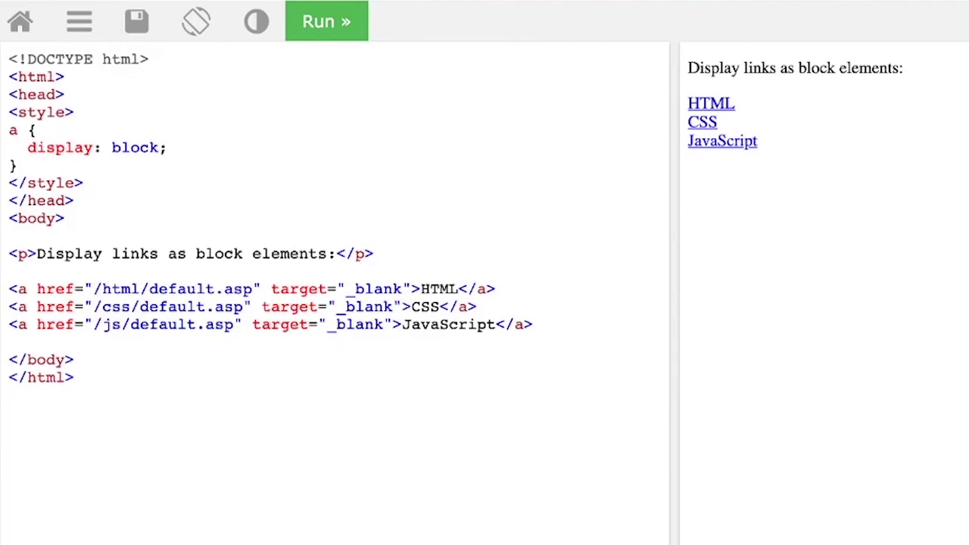
Set the display value of the a rule to none in the example code and run it.
key(shift+Right)
key(shift+Right)
key(shift+Right)
key(shift+Right)
key(shift+Right)
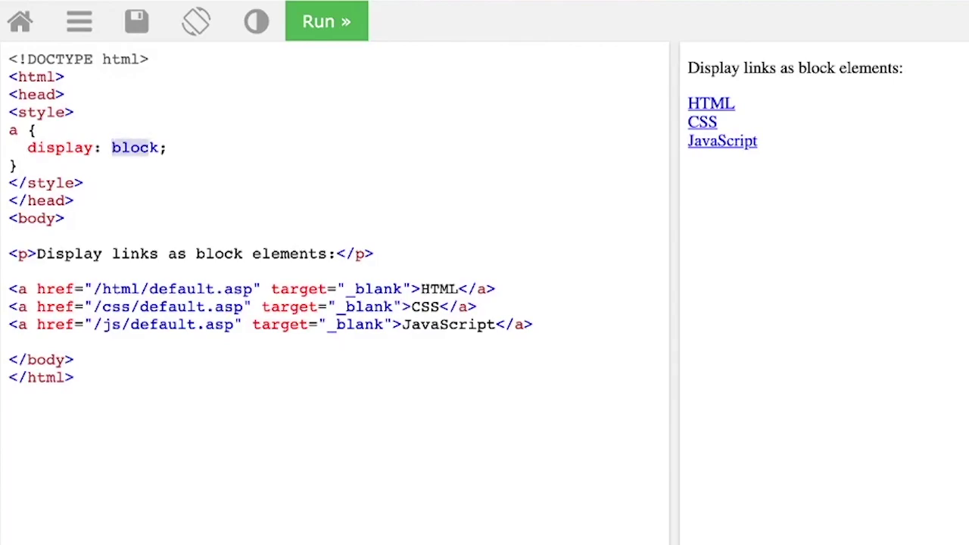
text(none)
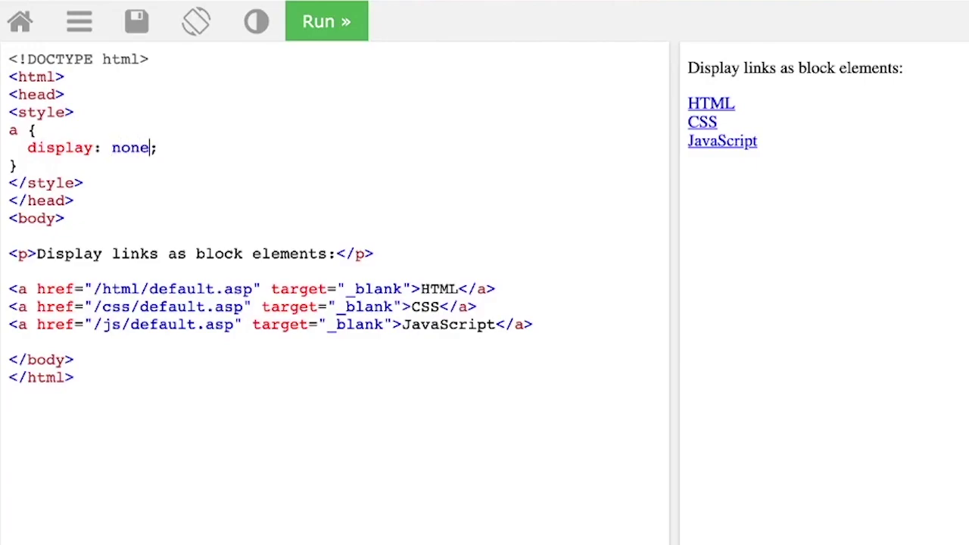
click(326, 22)
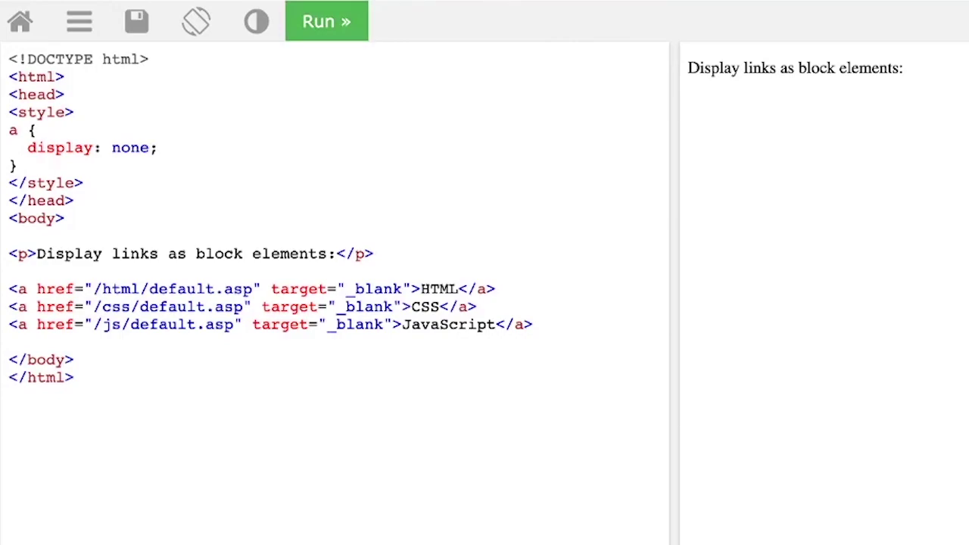
Change the display value of the a rule to inline and run the example.
key(shift+Left)
key(shift+Left)
key(shift+Left)
key(shift+Left)
text(inline)
click(327, 21)
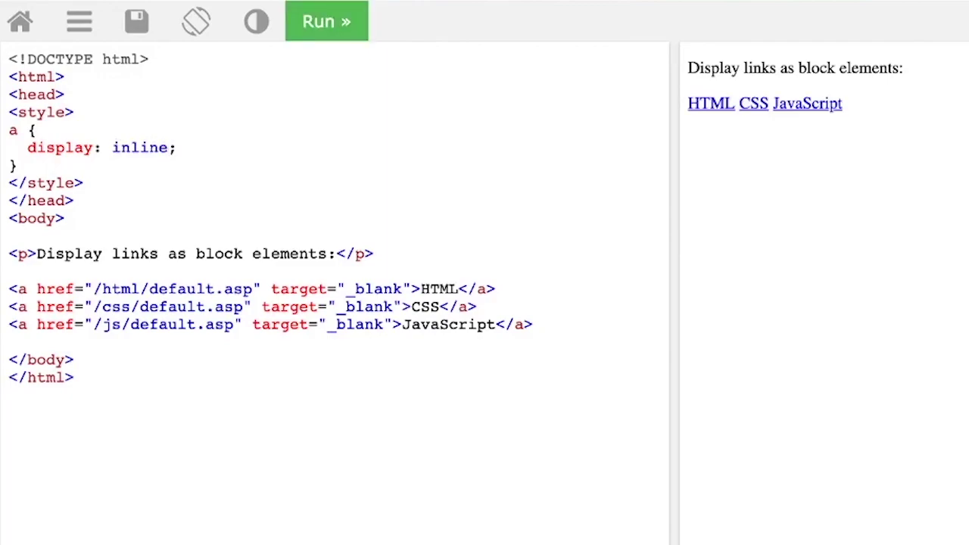
Change the display value of the a rule to block and run the example.
key(shift+Left)
key(shift+Left)
key(shift+Left)
key(shift+Left)
key(shift+Left)
key(shift+Left)
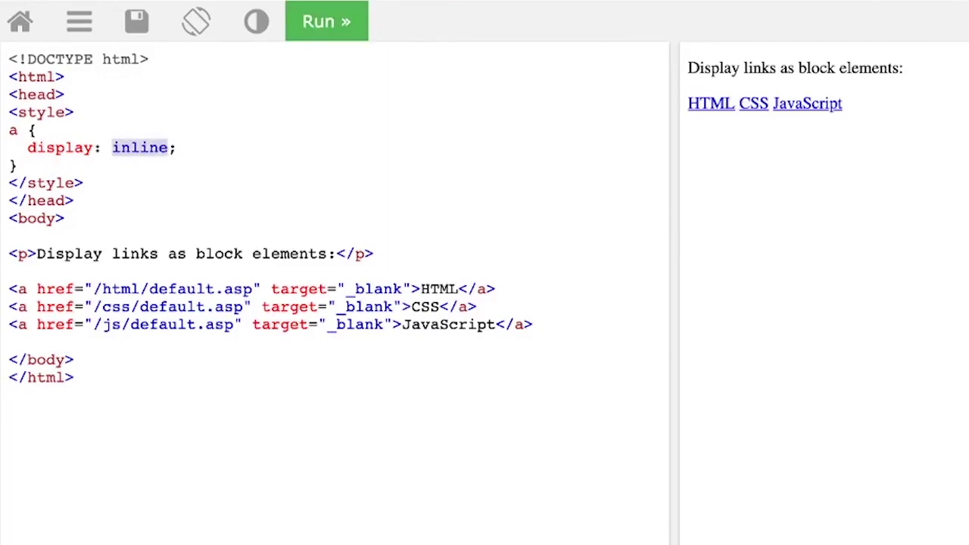
text(blovk)
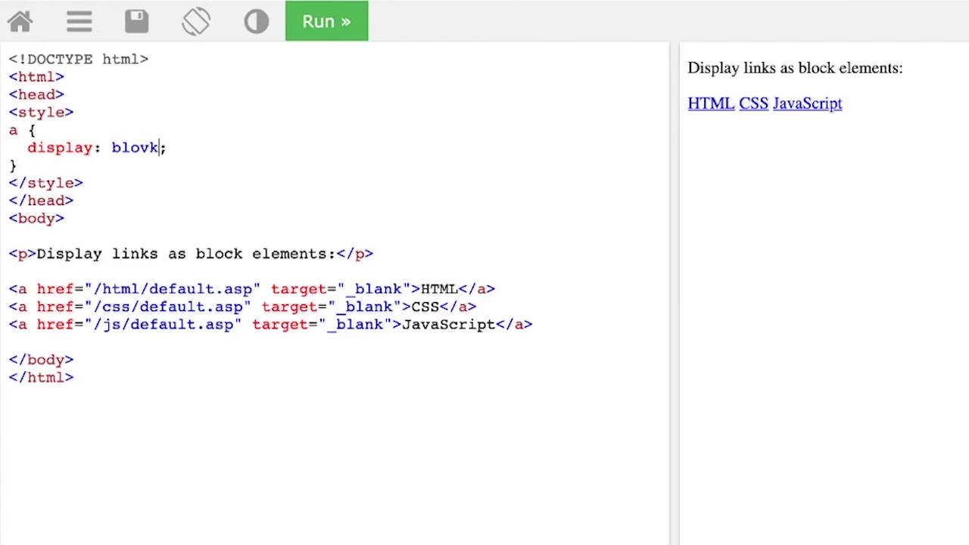
key(BackSpace)
key(BackSpace)
text(ck')
key(BackSpace)
key(Return)
key(ctrl+Return)
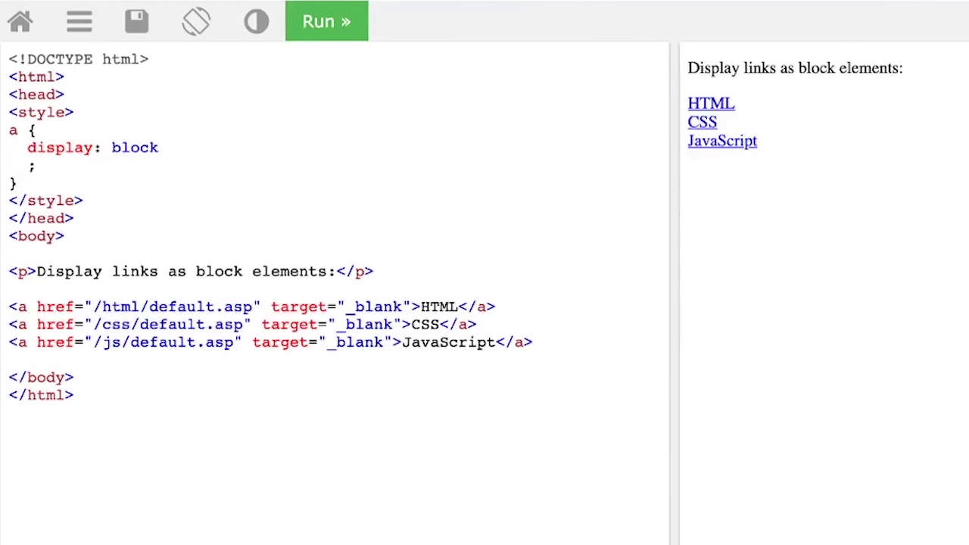
Change the display value of the a rule from block back to none and rerun the example.
key(shift+Left)
key(shift+Left)
key(shift+Left)
key(shift+Left)
key(shift+Left)
text(none)
key(Return)
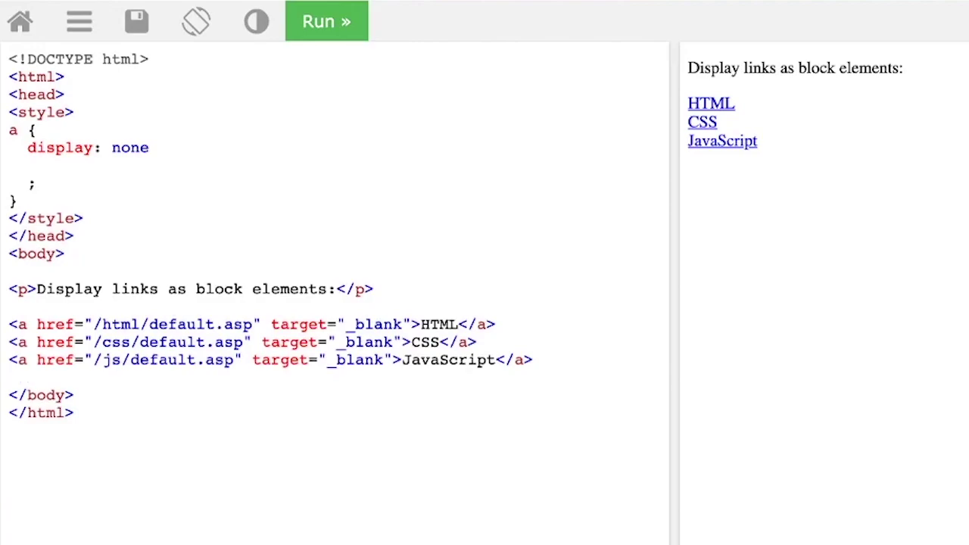
key(ctrl+Return)
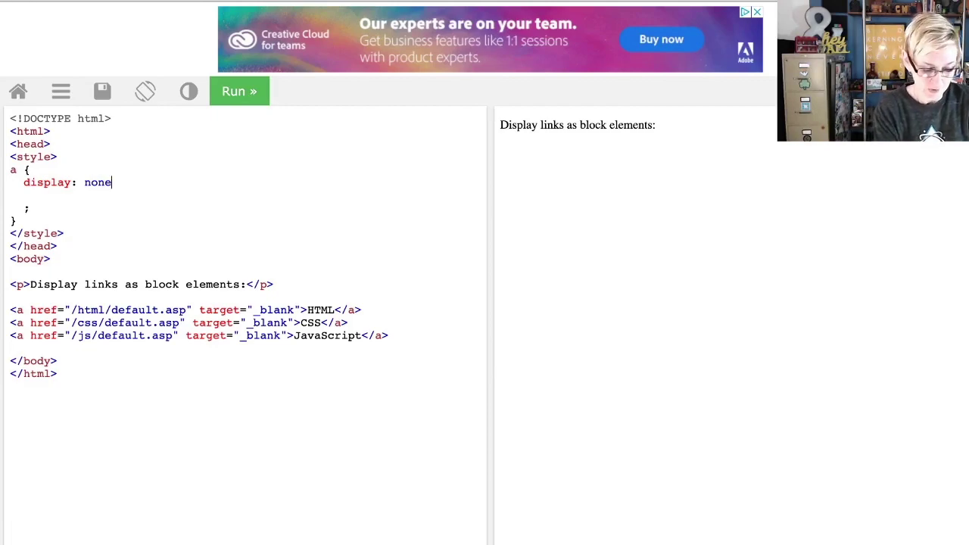
Append !important to the display: none declaration in the a rule.
text(!import)
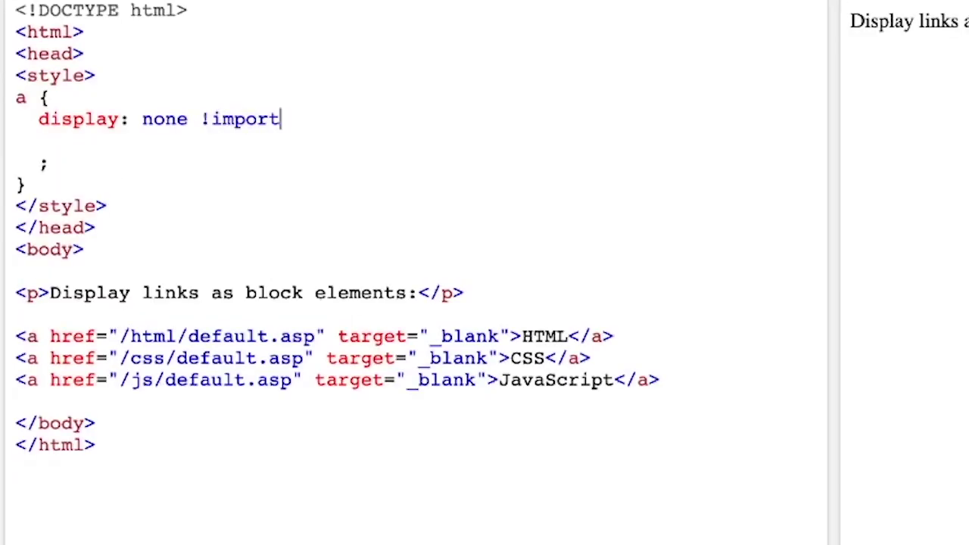
text(ant)
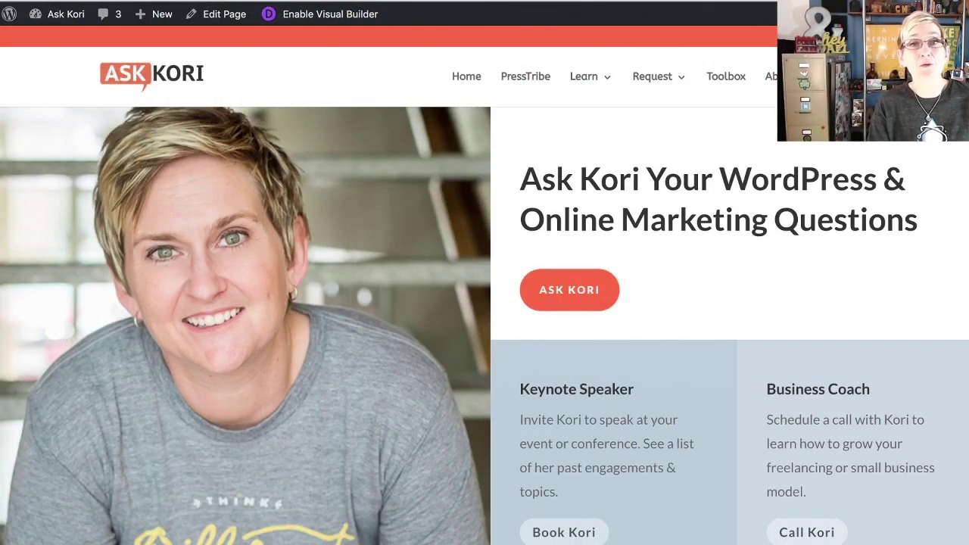
scroll(485, 303, down, 1)
scroll(485, 303, down, 5)
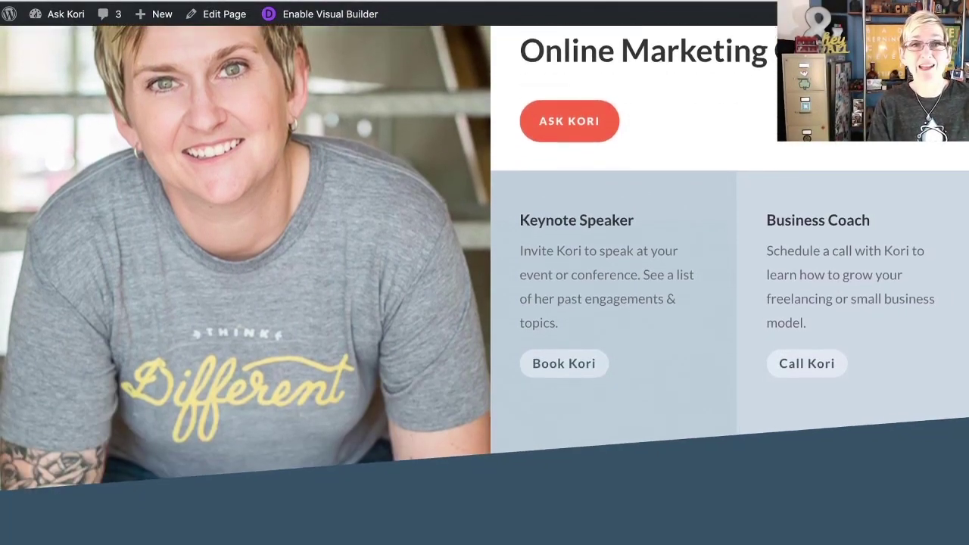
Enable the Visual Builder for the home page.
scroll(485, 303, up, 1)
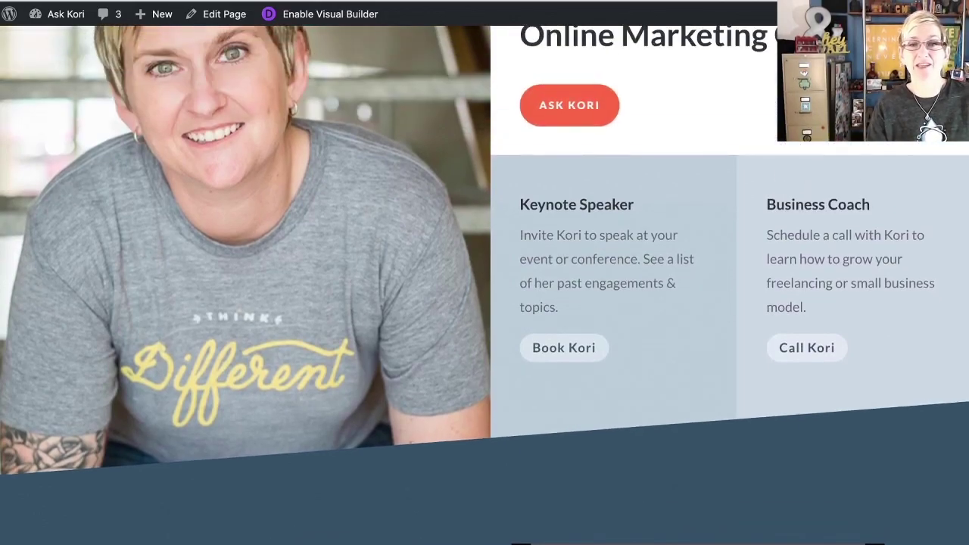
scroll(484, 303, down, 3)
scroll(485, 303, up, 8)
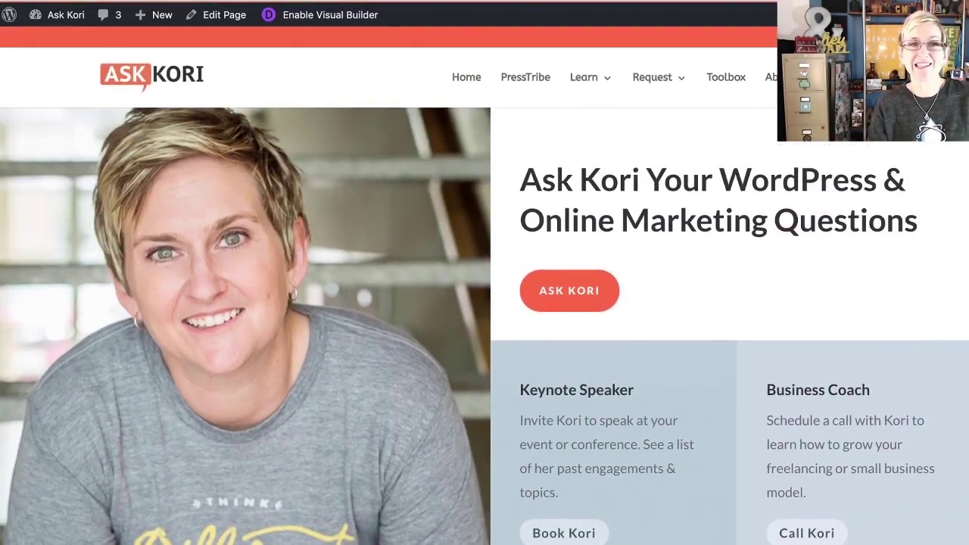
click(318, 14)
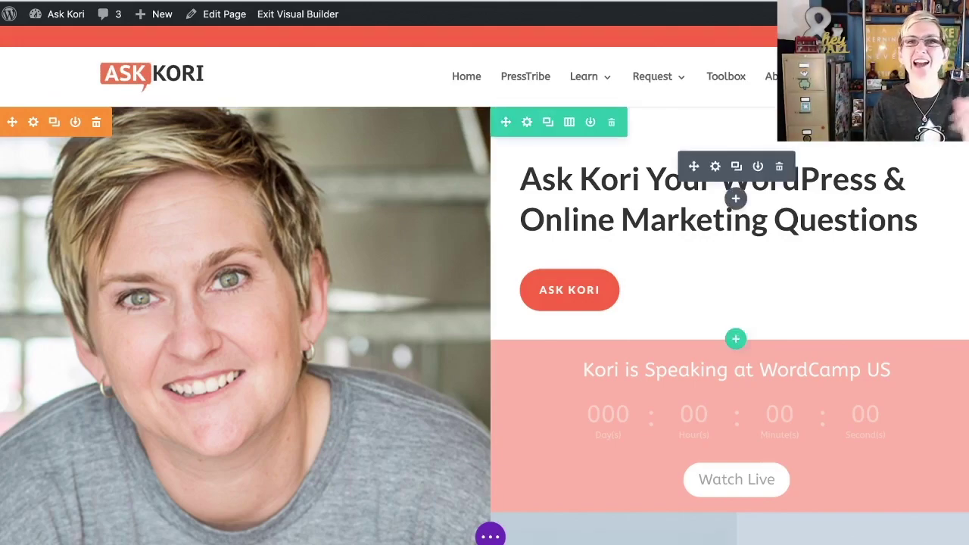
Clear Tablet and Desktop from the countdown row's Disable on visibility settings so the row shows on all devices.
scroll(736, 303, down, 3)
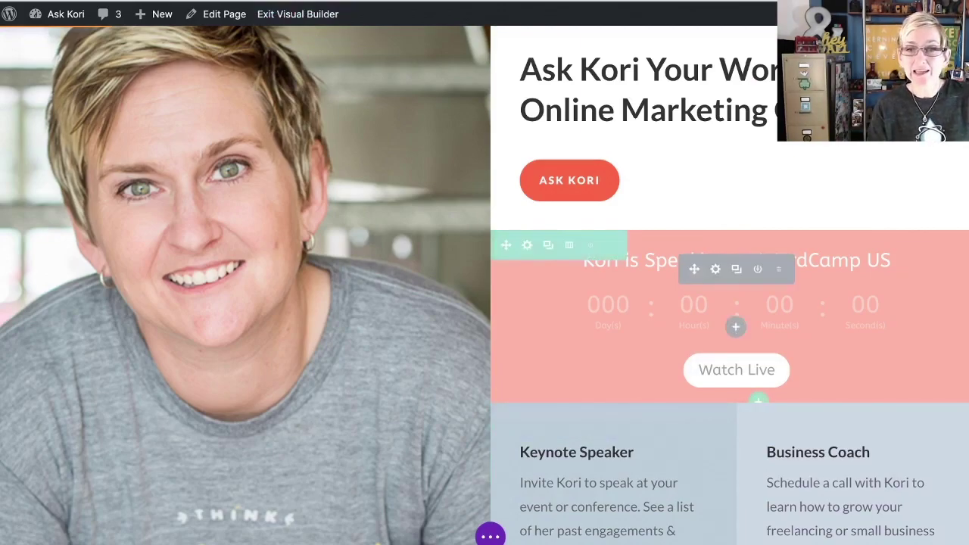
click(527, 245)
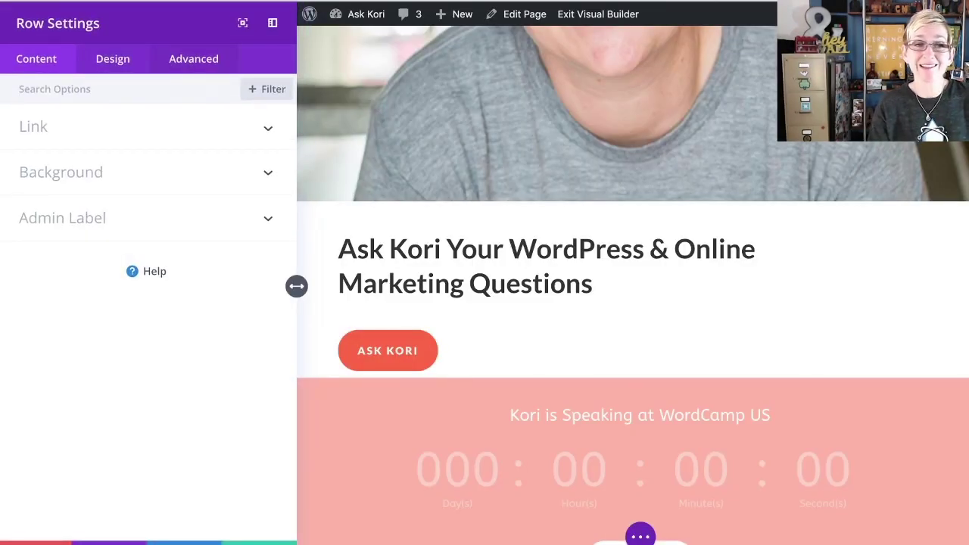
click(193, 58)
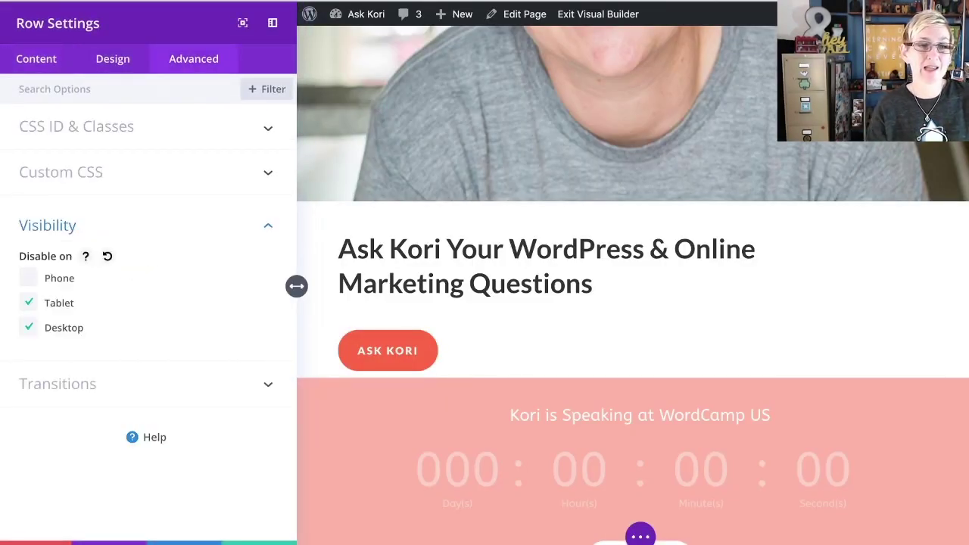
click(29, 303)
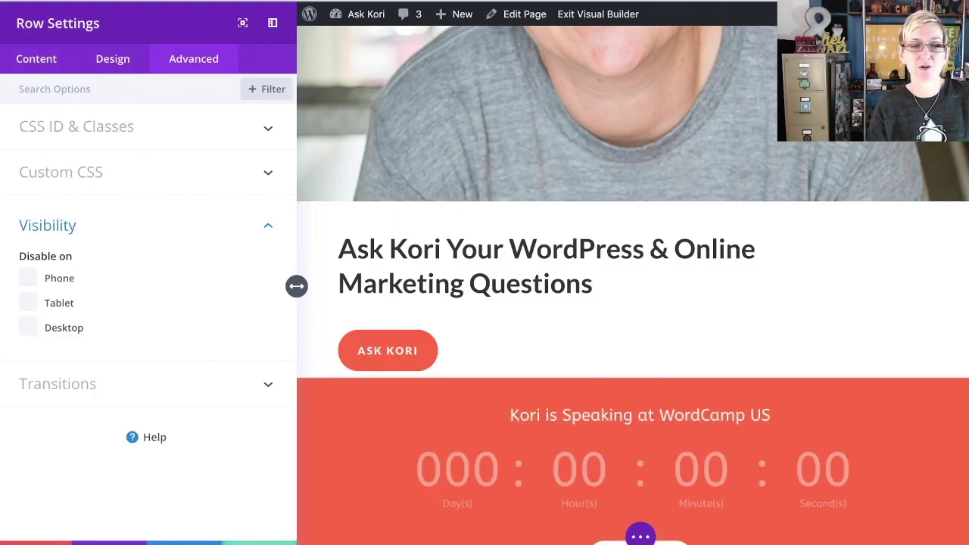
key(Escape)
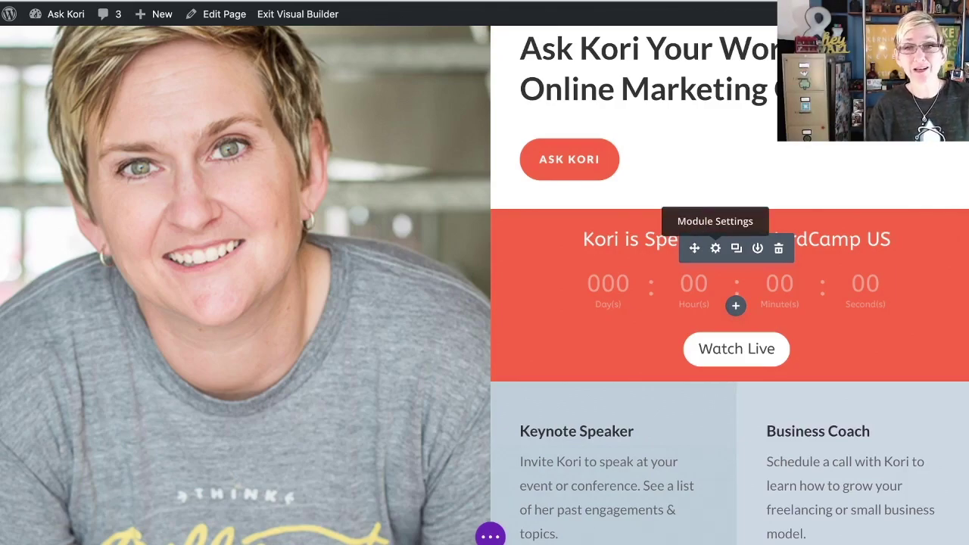
Change the event name in the countdown timer's title to WordCamp Phoenix.
click(716, 247)
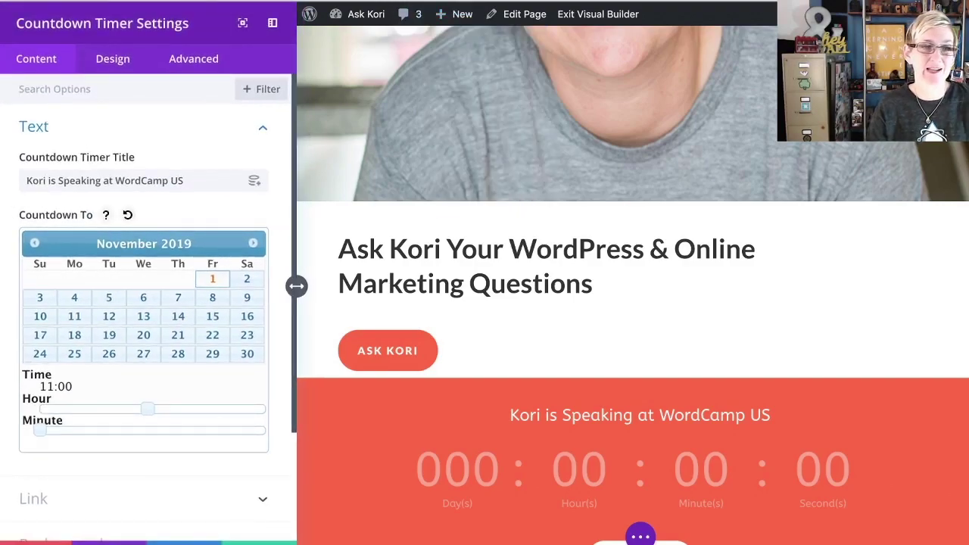
drag(115, 180, 141, 180)
key(ctrl+z)
text(WordCam)
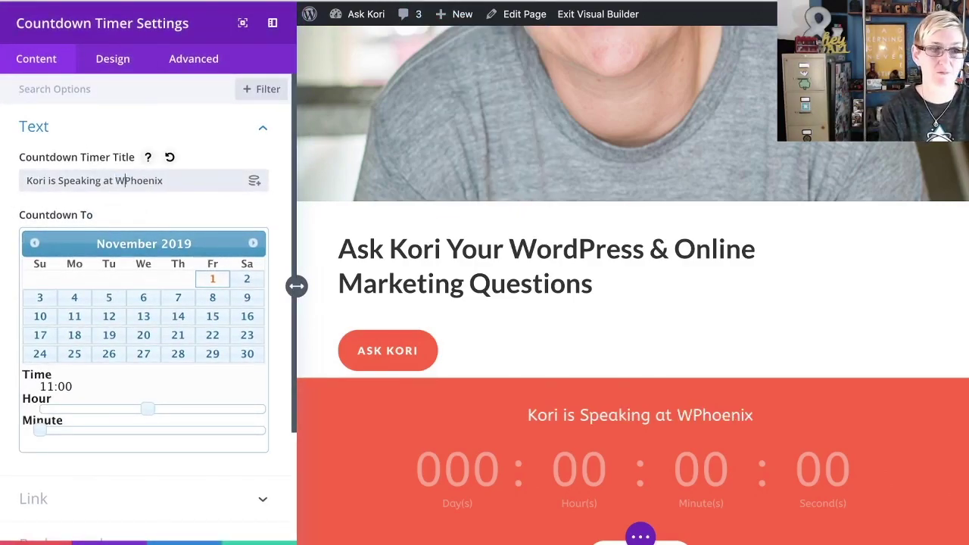
text(p)
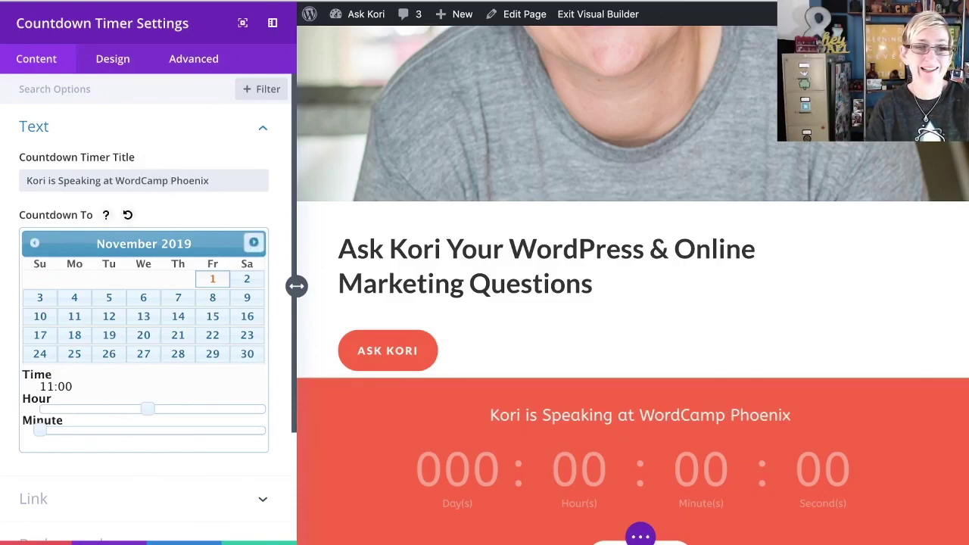
Set the timer to count down to February 7, 2020 at 09:00.
click(253, 242)
click(252, 243)
click(253, 243)
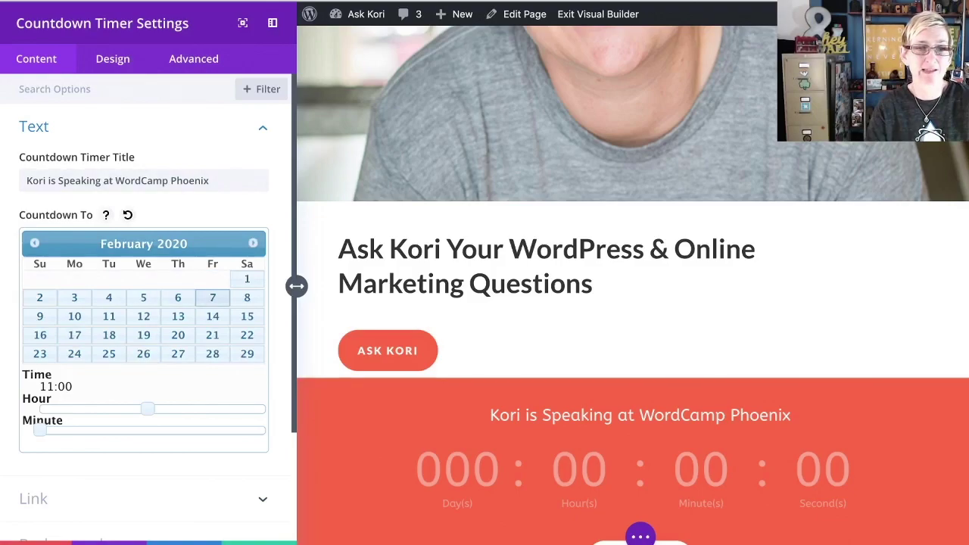
click(213, 298)
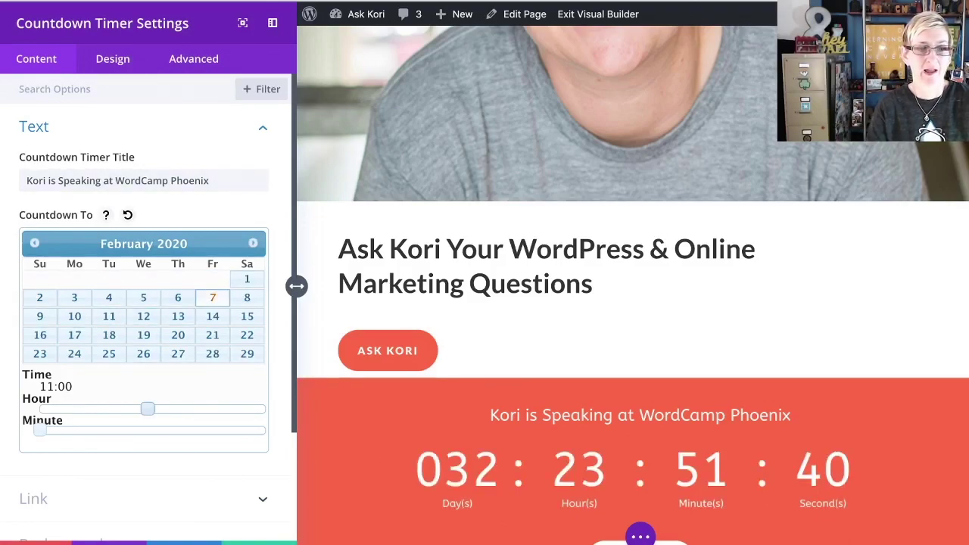
drag(147, 409, 128, 409)
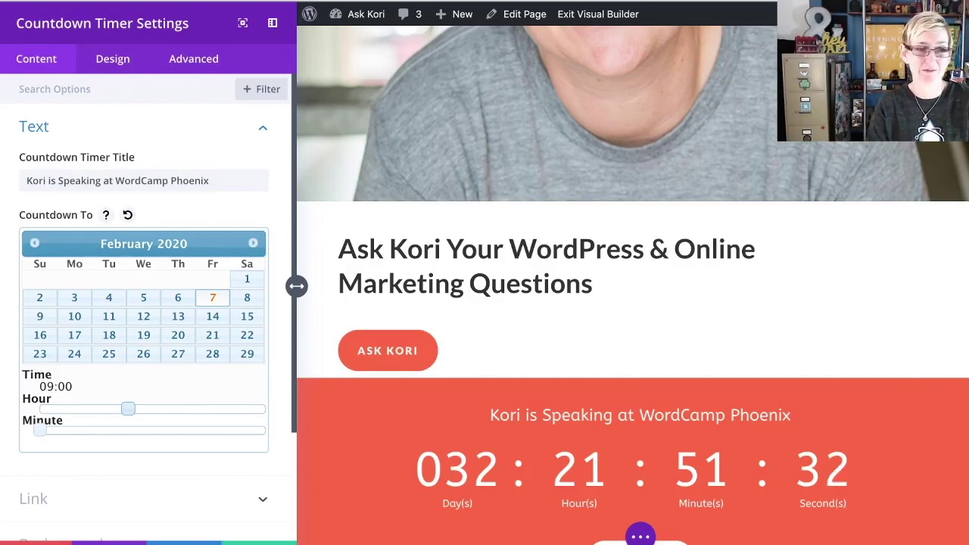
scroll(144, 303, down, 4)
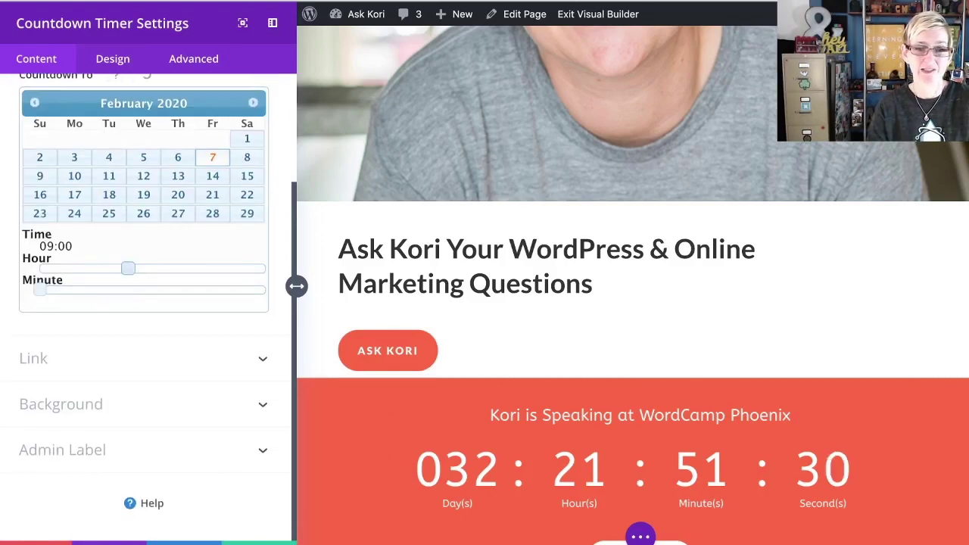
click(34, 359)
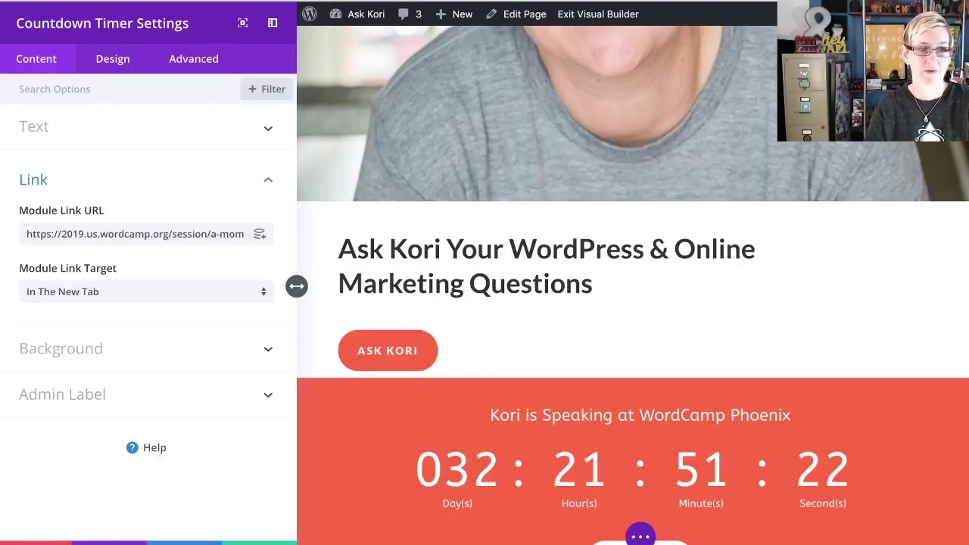
key(ctrl+a)
text(https://2020.phoenix.wordcamp.org/)
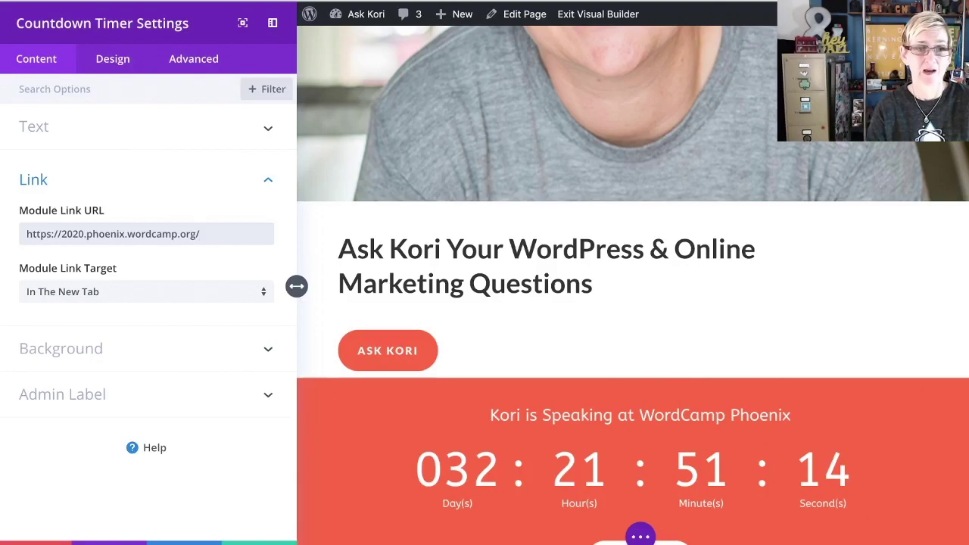
key(Escape)
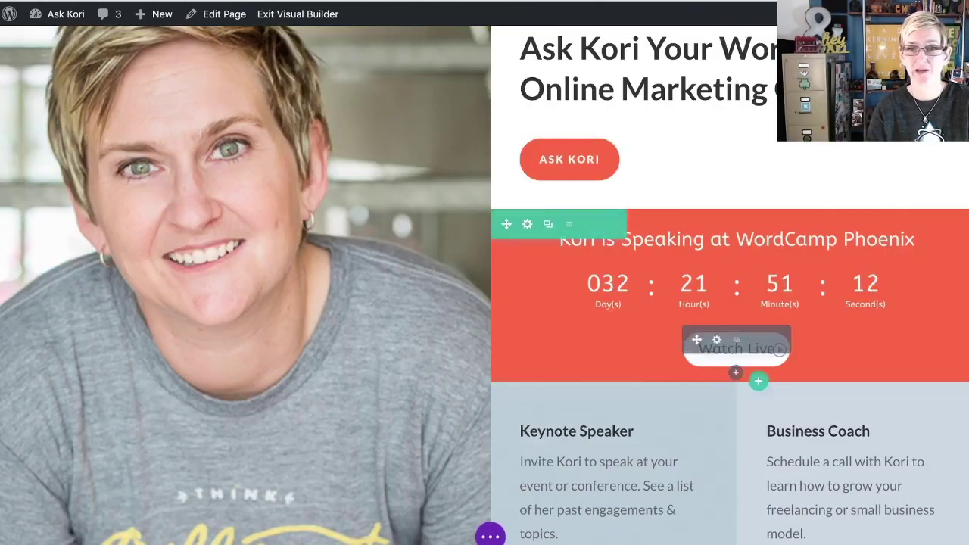
Change the text of the Watch Live button below the timer to Buy Tickets.
click(716, 339)
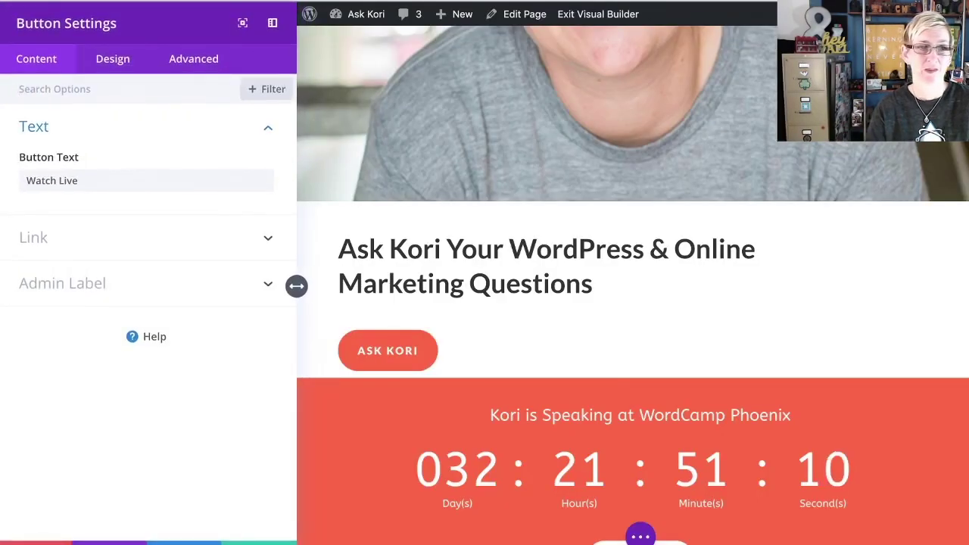
key(Tab)
text(Bu)
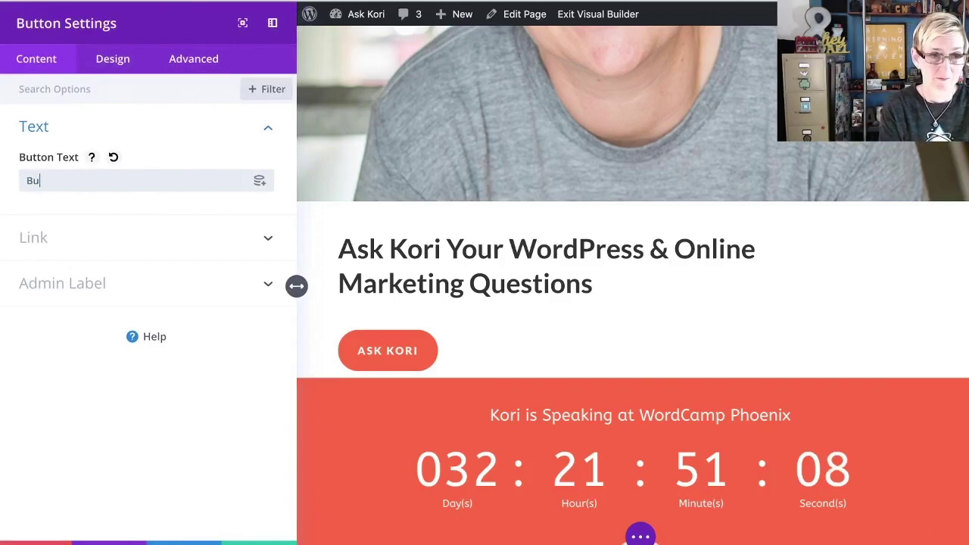
text(y Tickets)
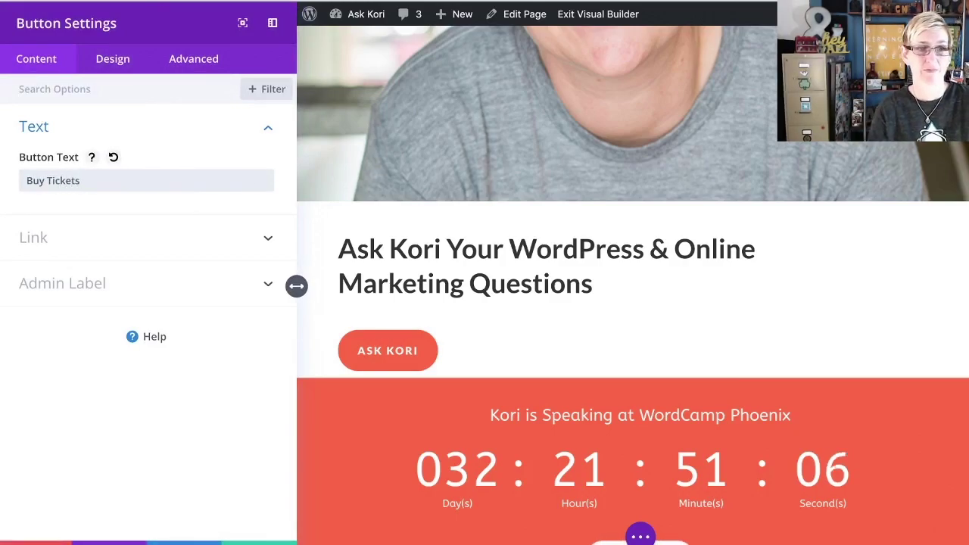
click(129, 237)
double_click(129, 234)
text(https://2020.phoenix.wordcamp.org/)
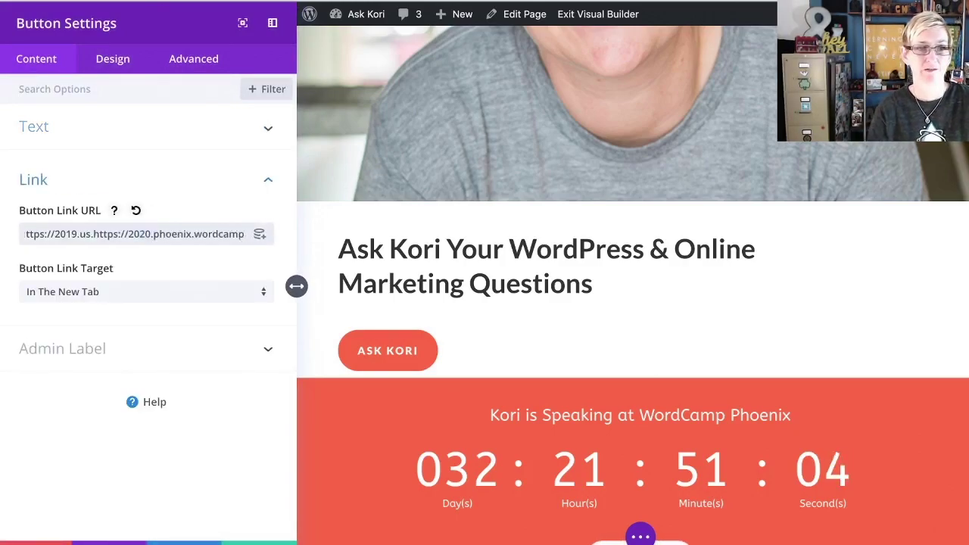
key(ctrl+a)
text(https://2020.phoenix.wordcamp.org/)
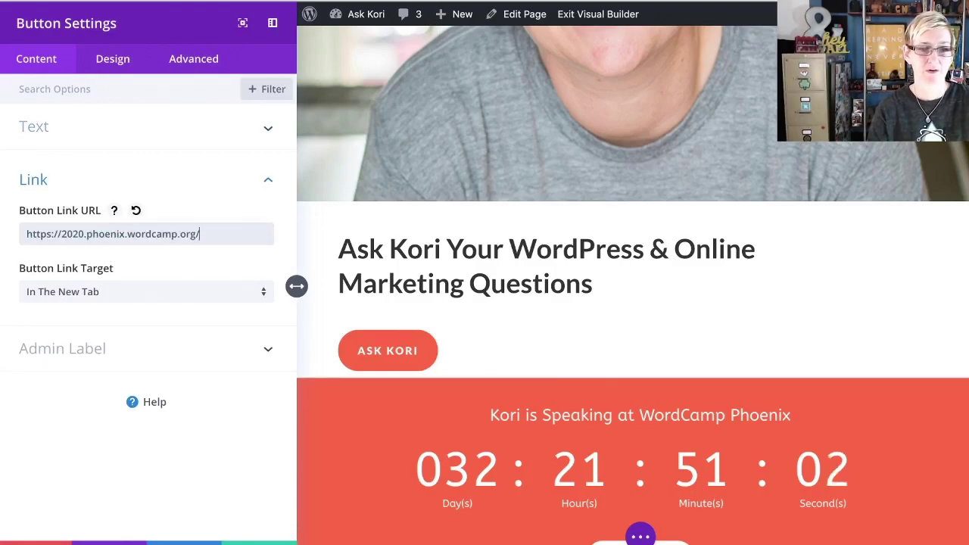
click(257, 539)
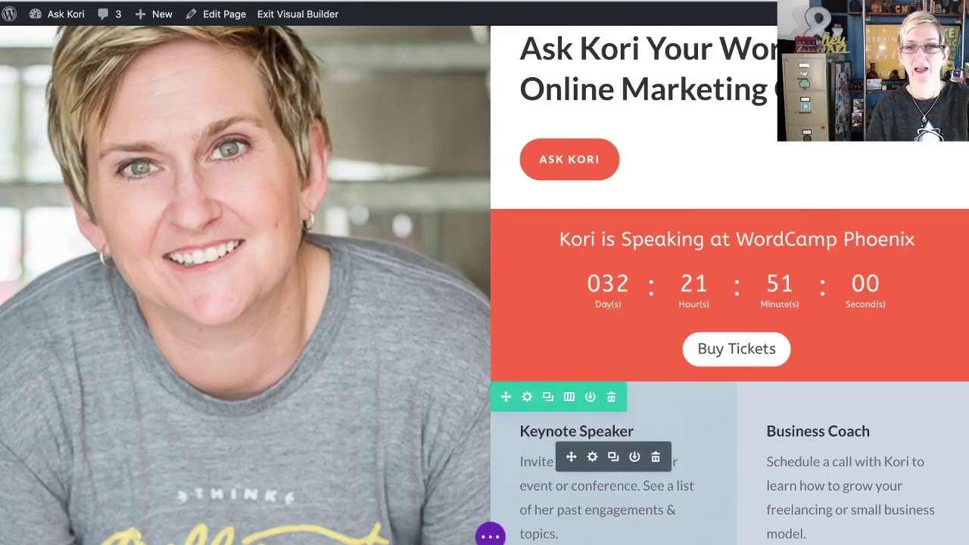
Save the page, exit the Visual Builder and view the updated countdown row on the published page.
click(490, 536)
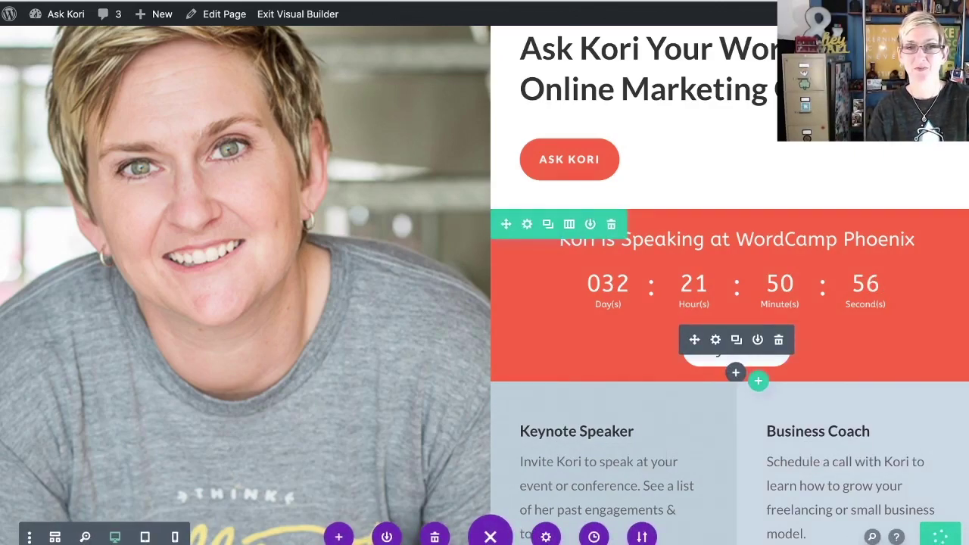
click(297, 13)
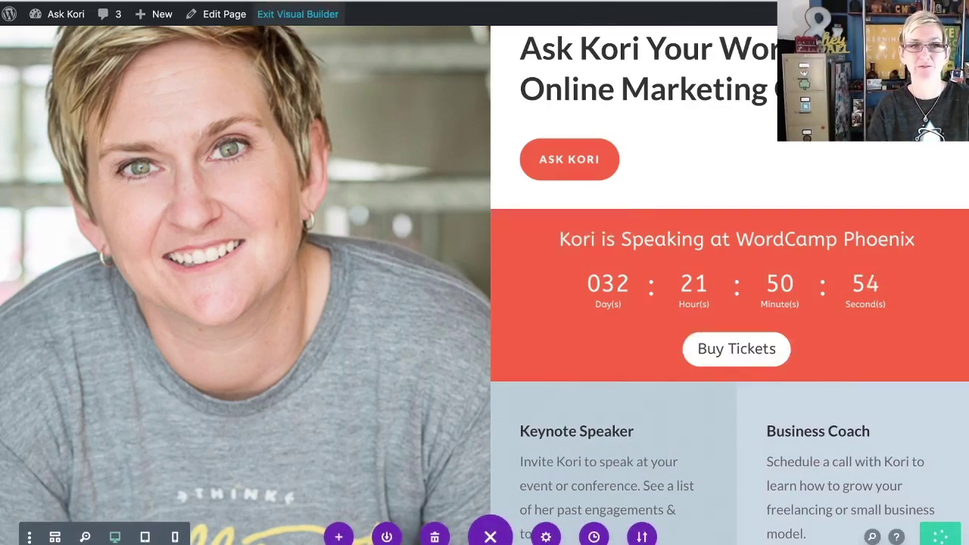
scroll(484, 303, down, 2)
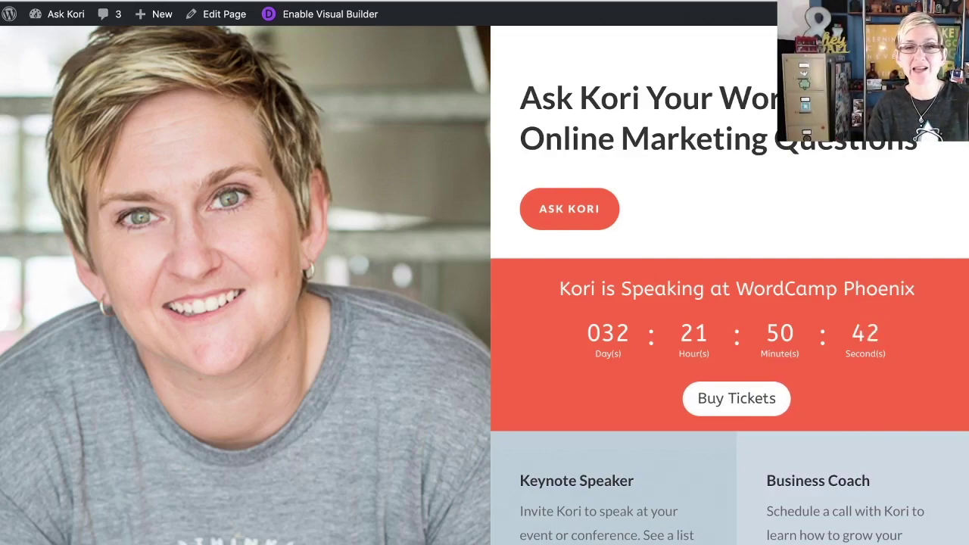
scroll(484, 284, up, 3)
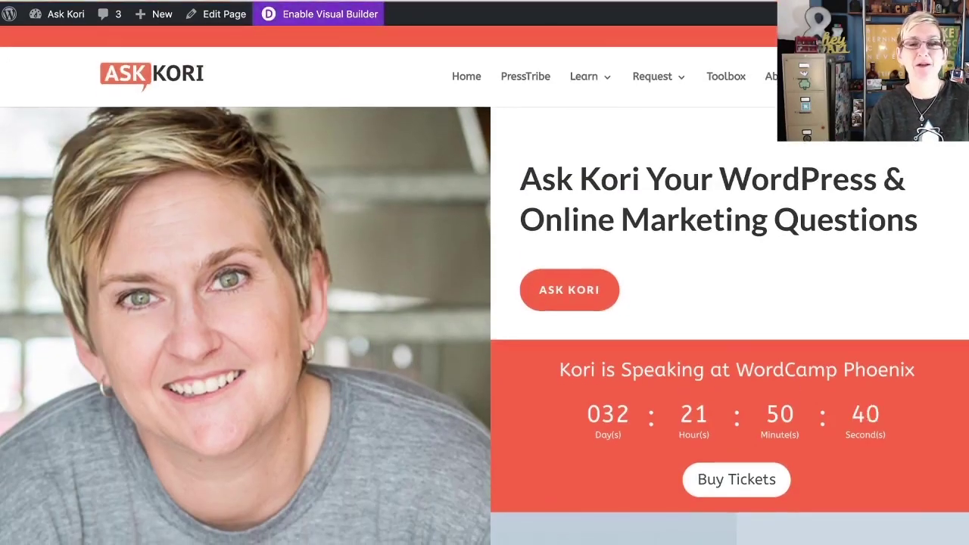